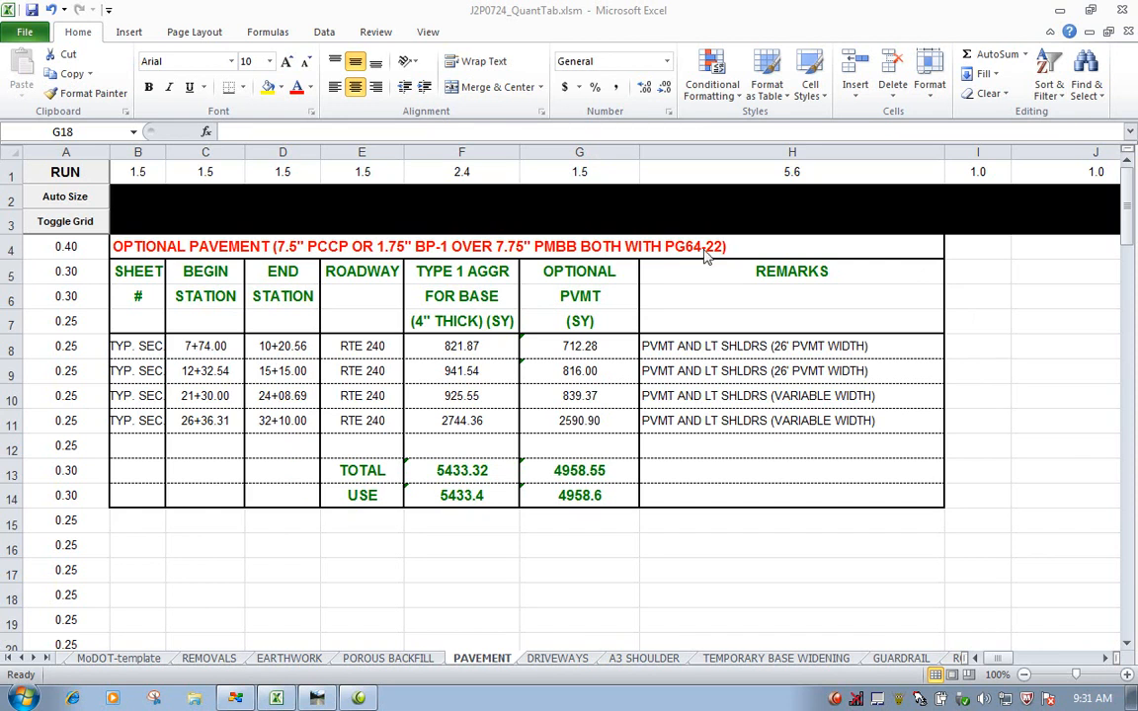
Insert a blank row 5 between the OPTIONAL PAVEMENT title and the column headings
click(10, 275)
right_click(12, 275)
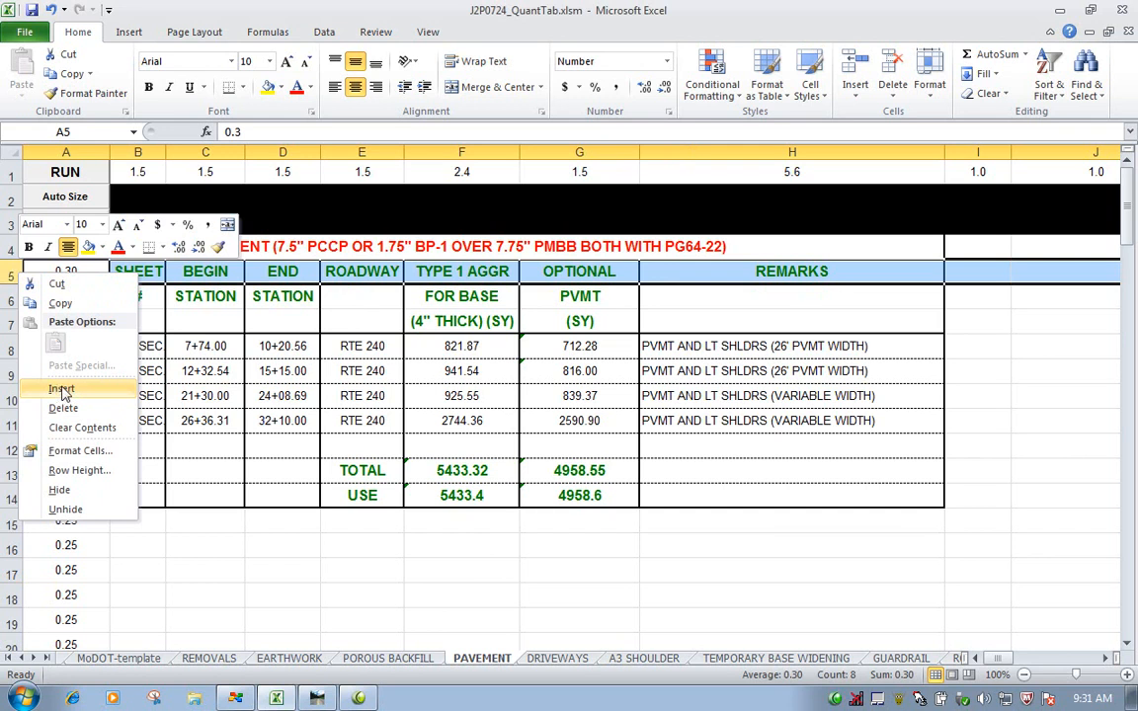
click(61, 389)
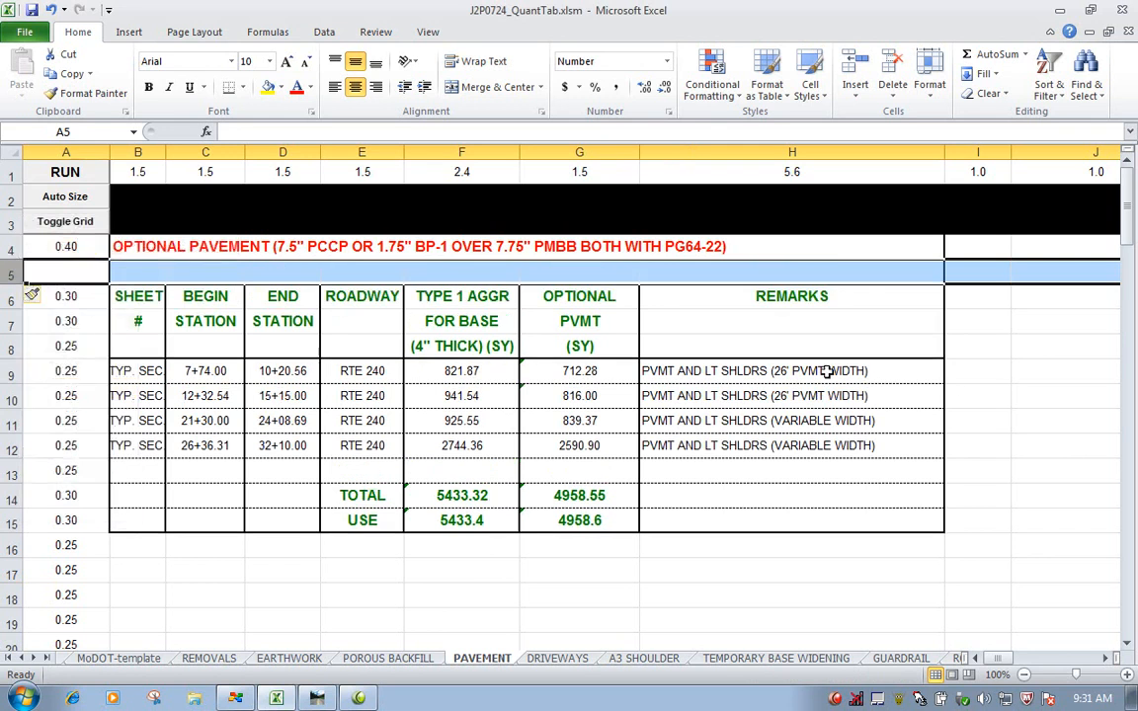
click(1050, 470)
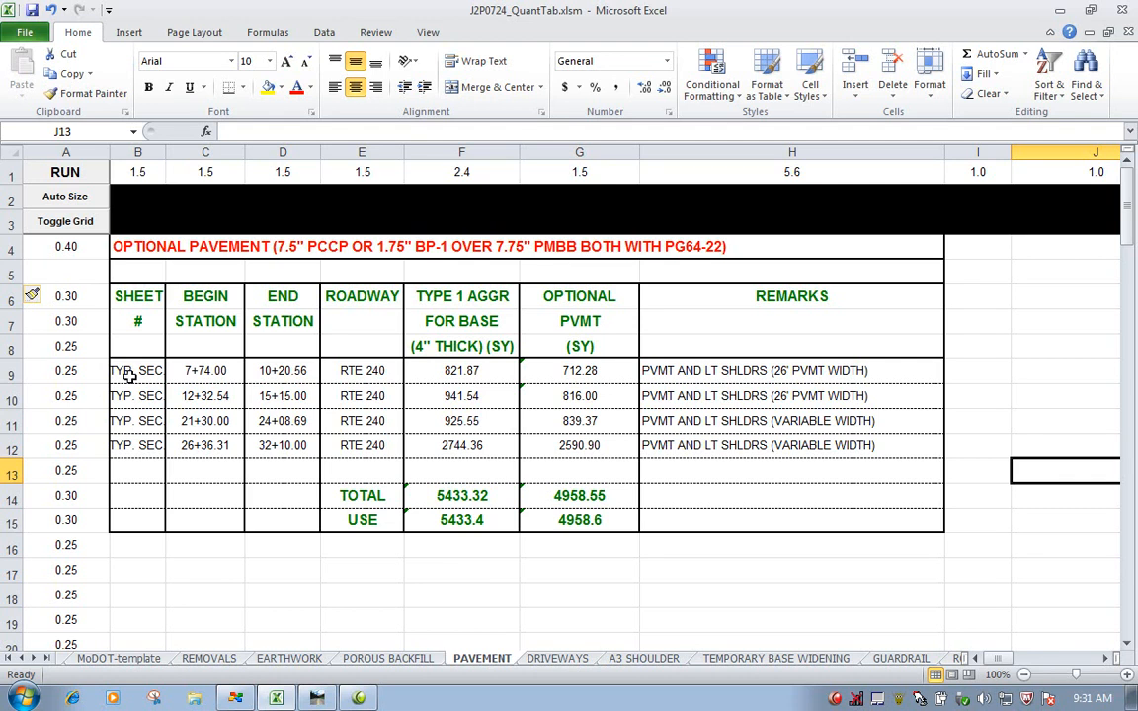
Enter a row size of .25 for the new blank row in cell A5
click(68, 271)
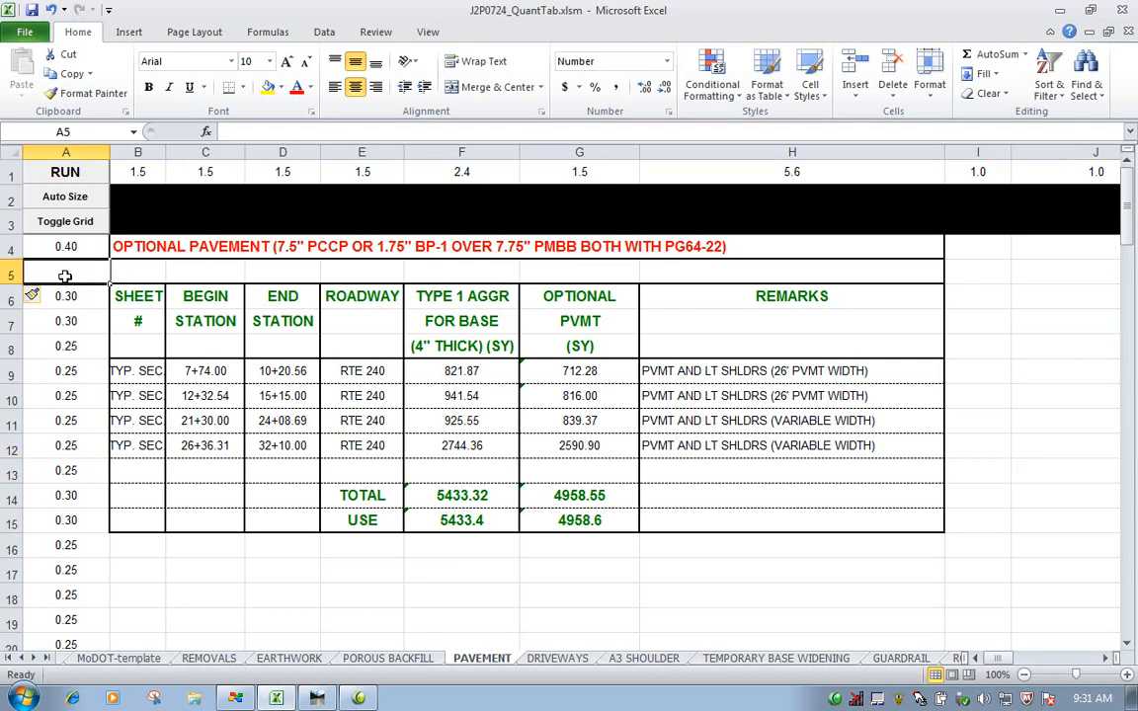
text(.25)
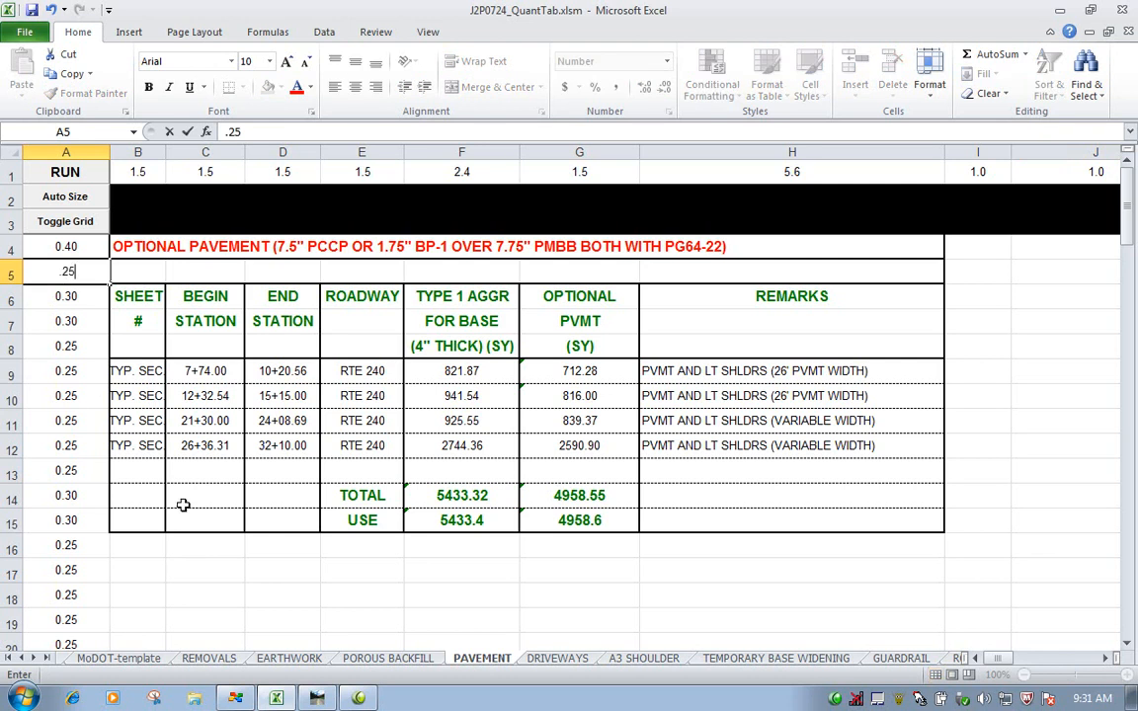
click(313, 591)
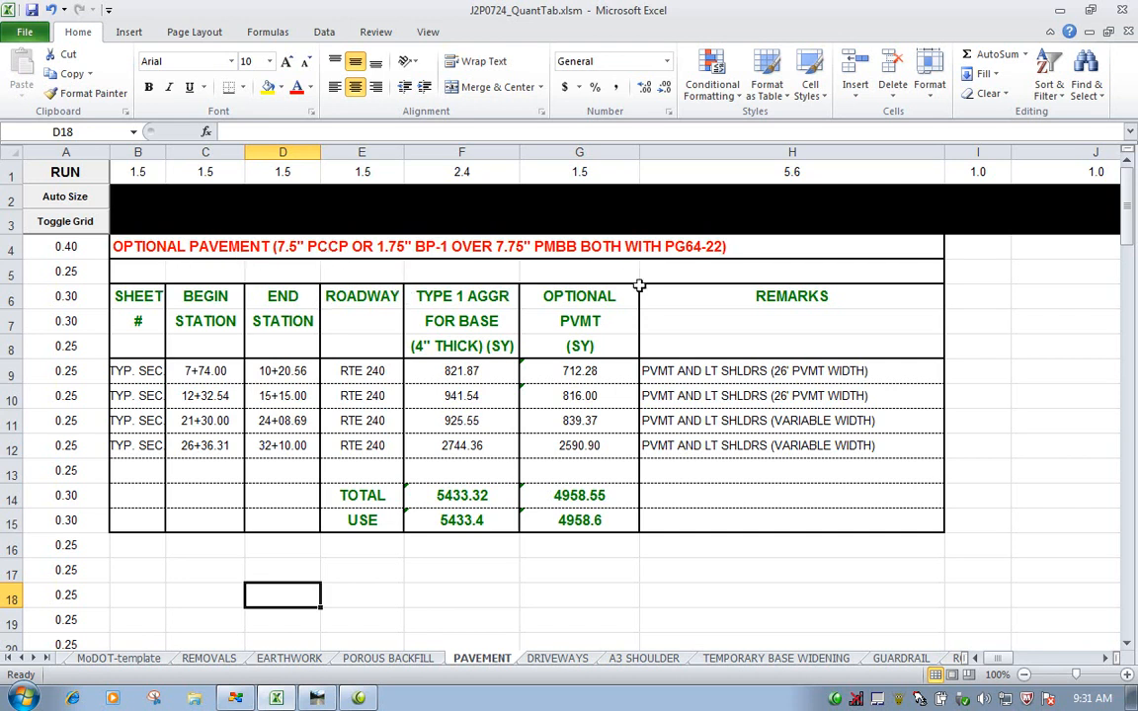
Add medium solid vertical borders between the cells of B5:H5, checking the table with the gridlines hidden before and after
click(76, 225)
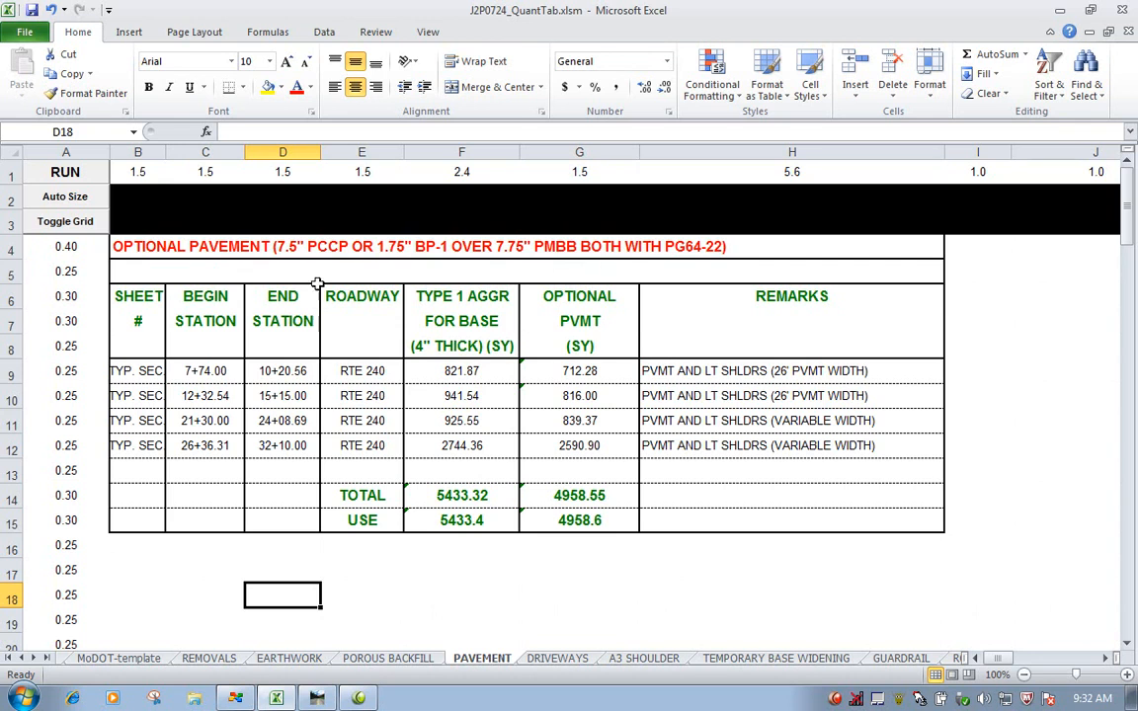
click(66, 219)
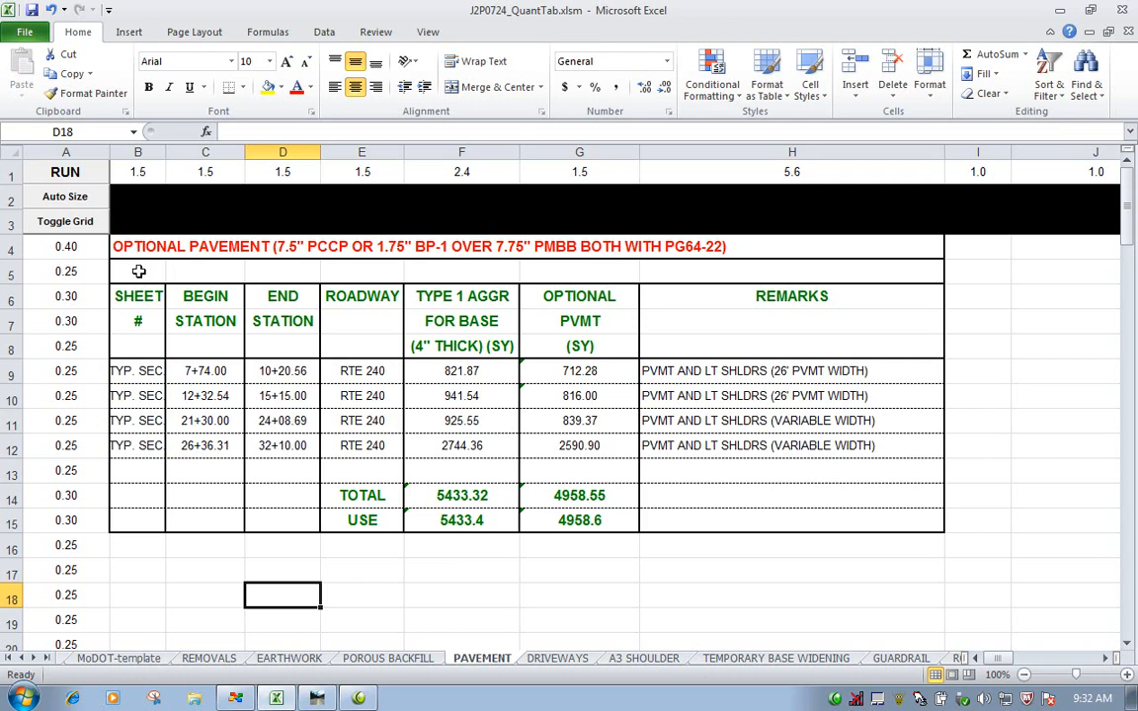
drag(139, 273, 687, 269)
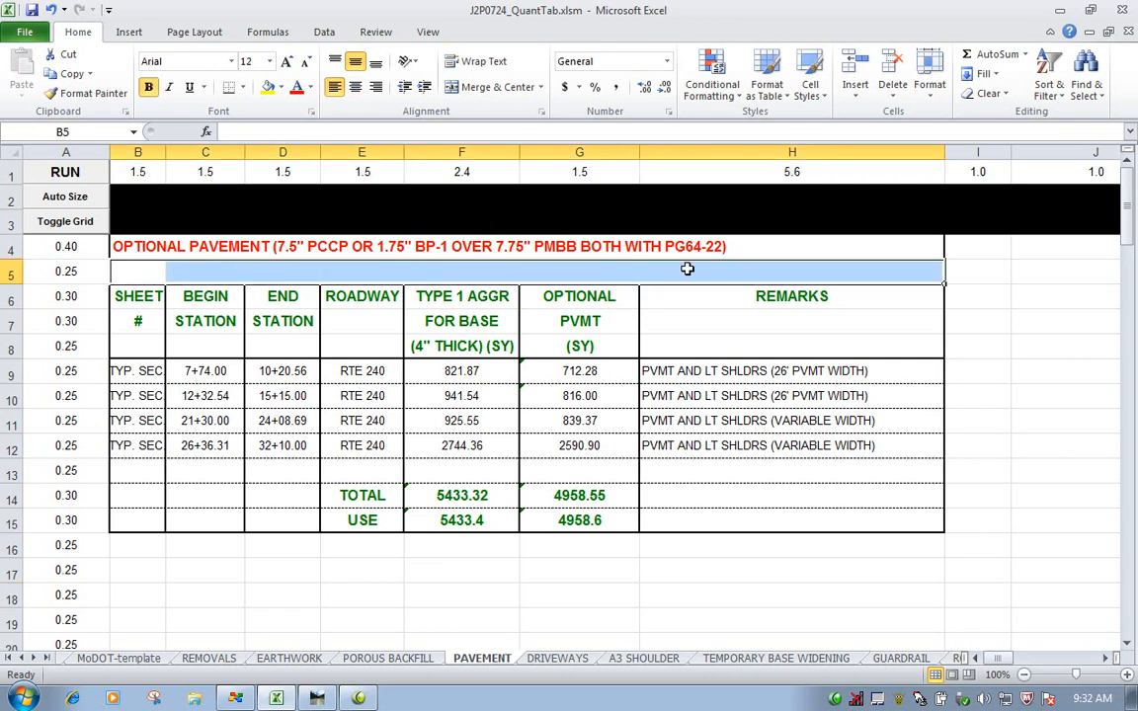
right_click(435, 272)
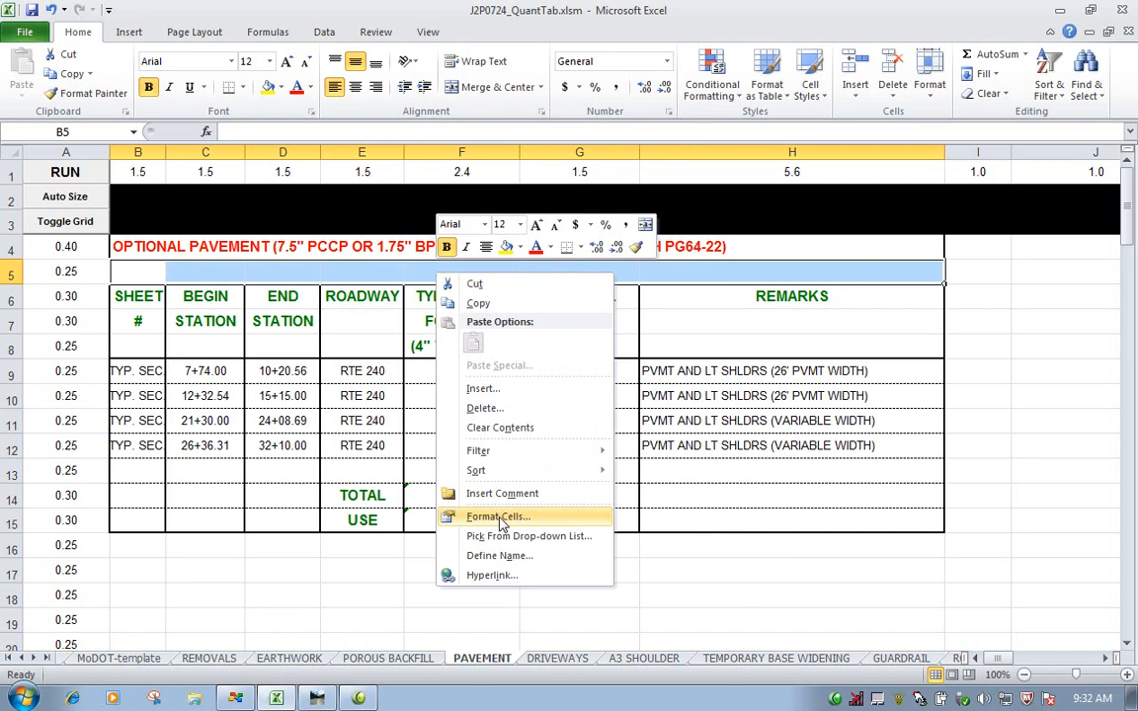
click(499, 517)
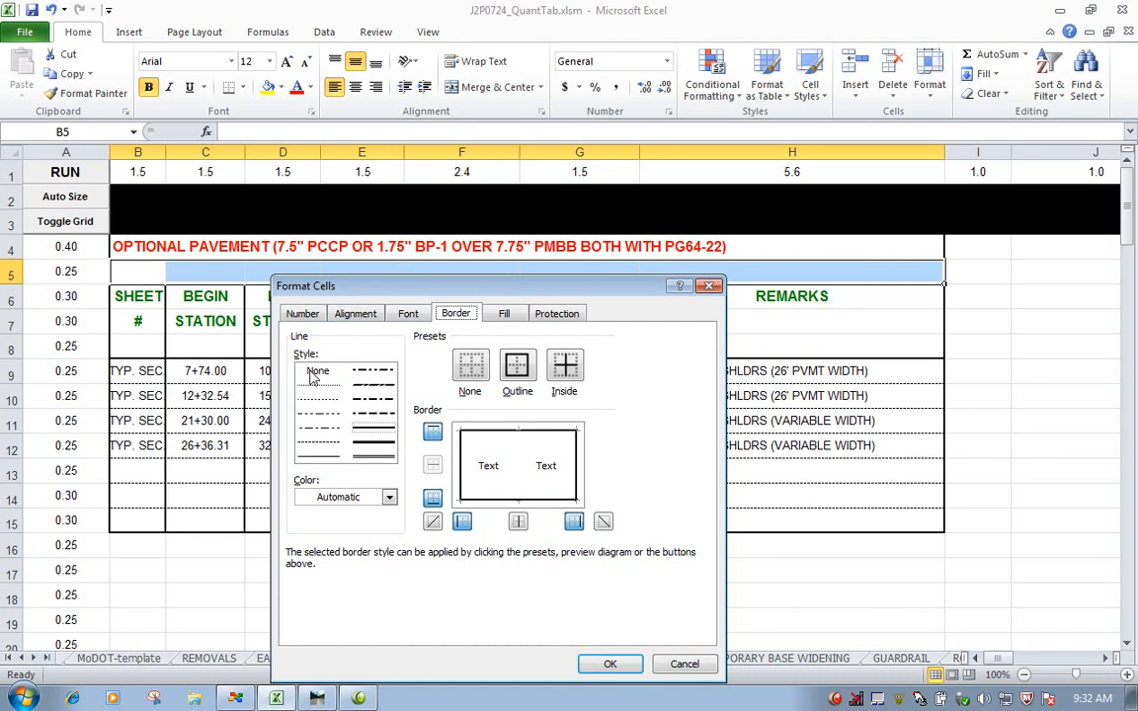
click(376, 434)
click(518, 522)
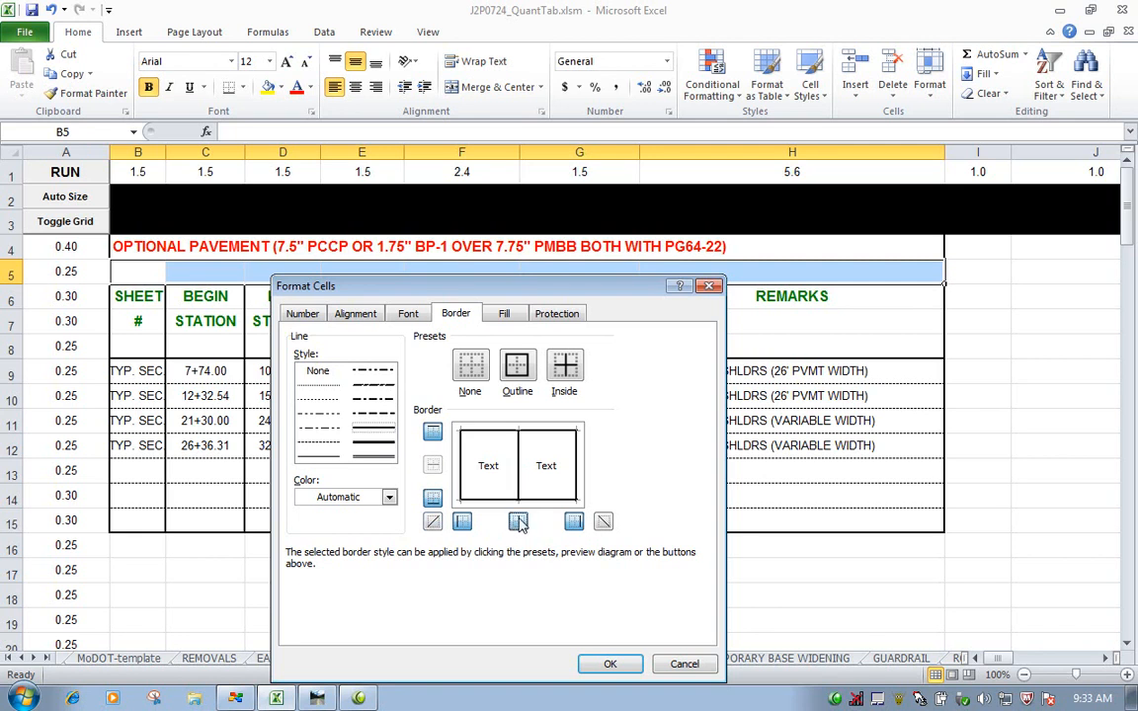
click(614, 666)
click(444, 561)
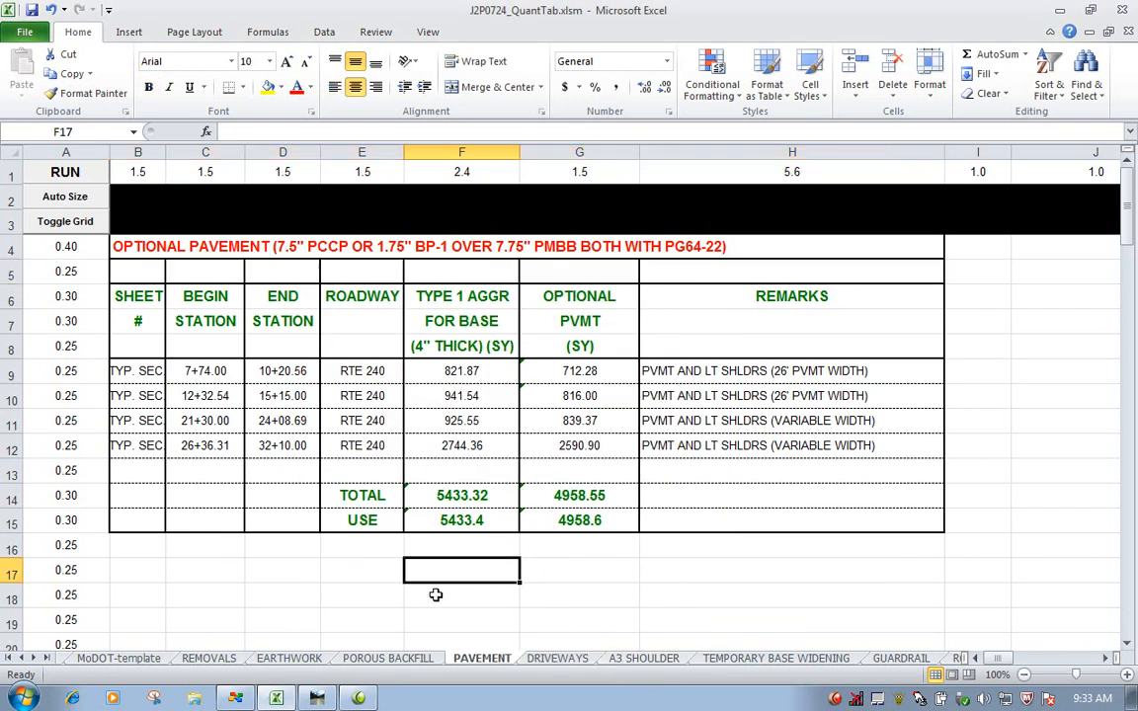
click(80, 224)
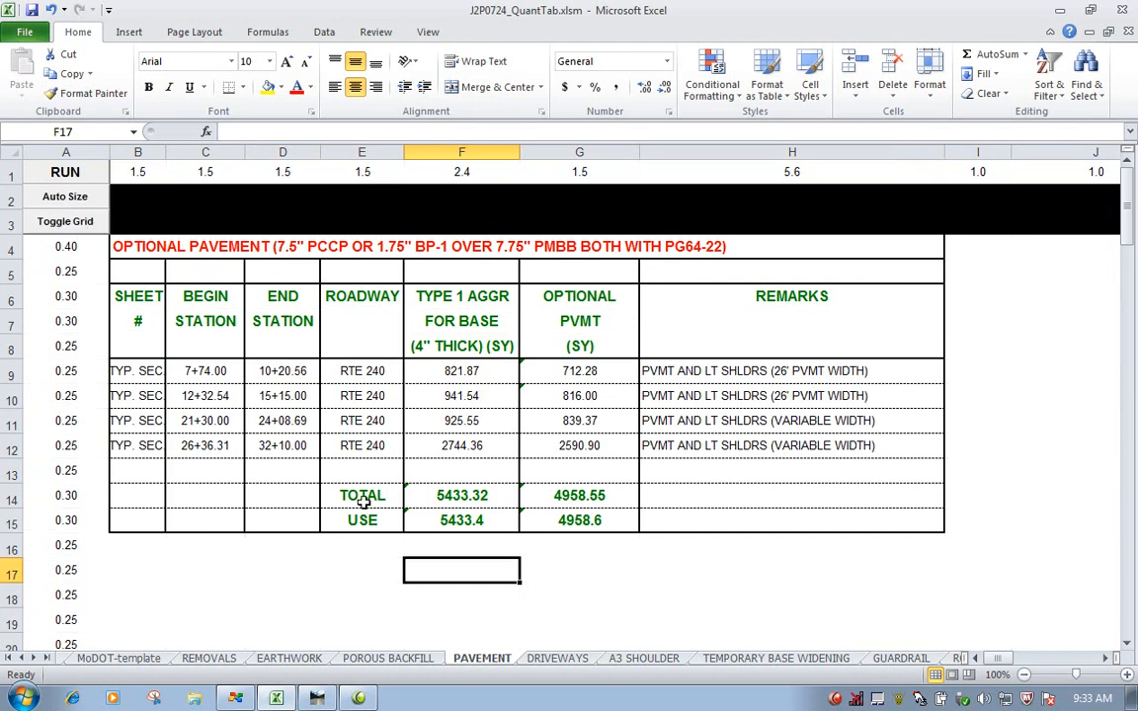
click(81, 223)
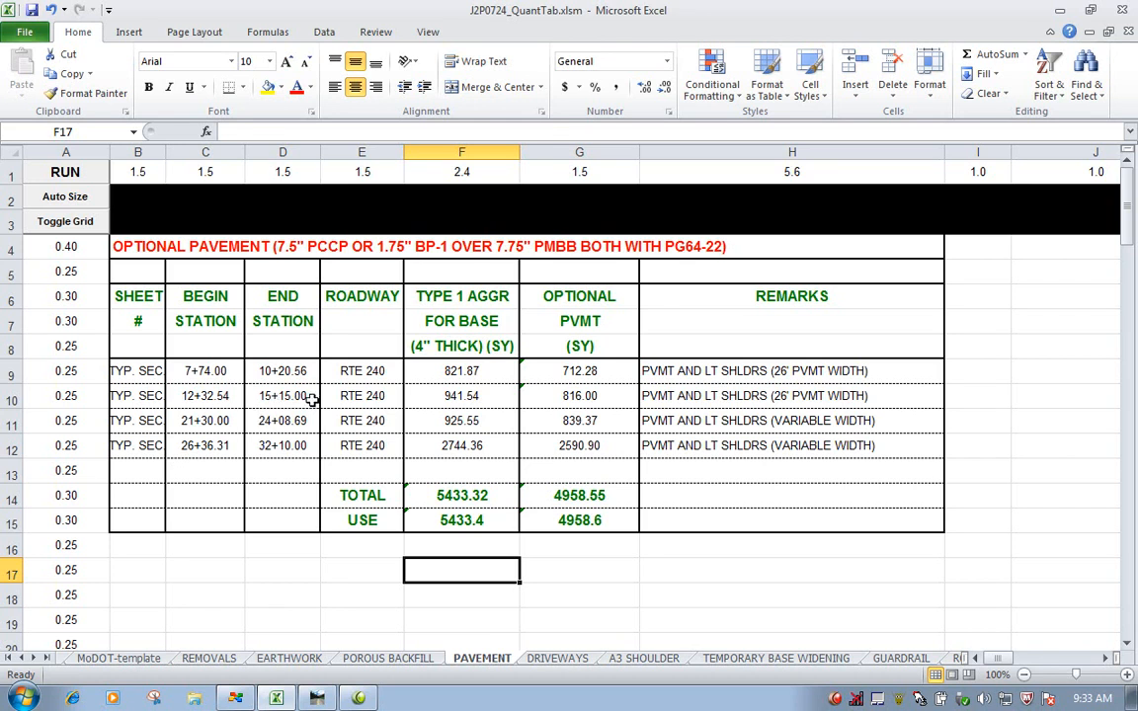
Copy the RTE 240 cell E10 with its formatting into cell B5
right_click(375, 405)
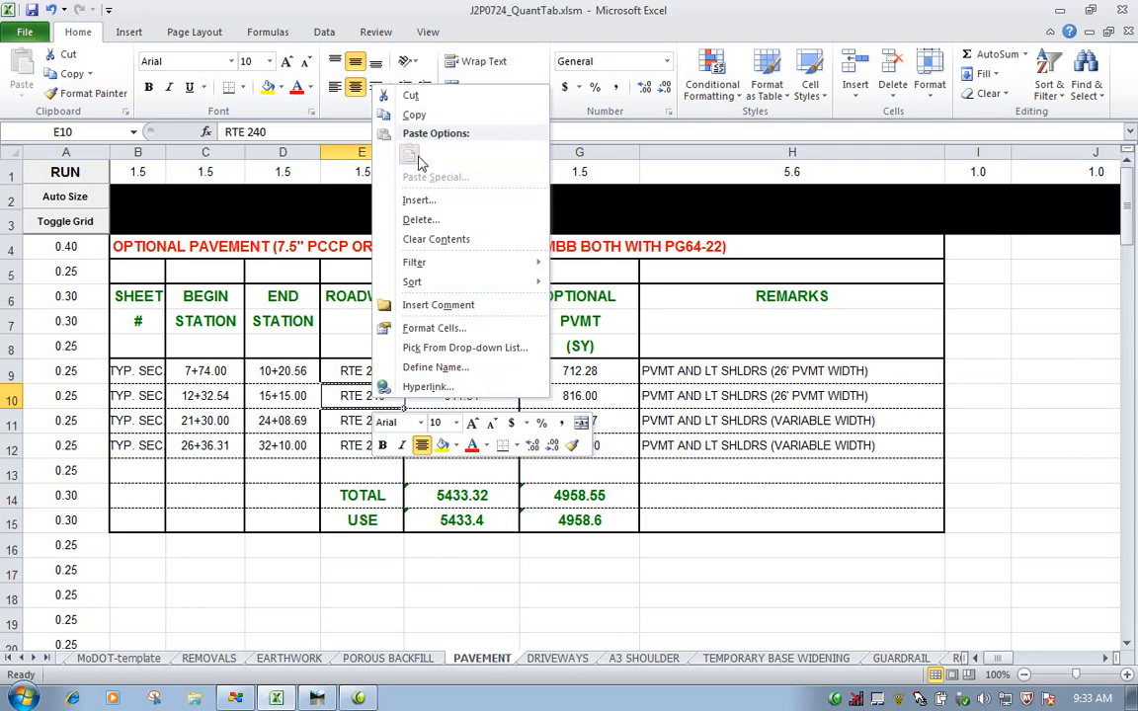
click(423, 116)
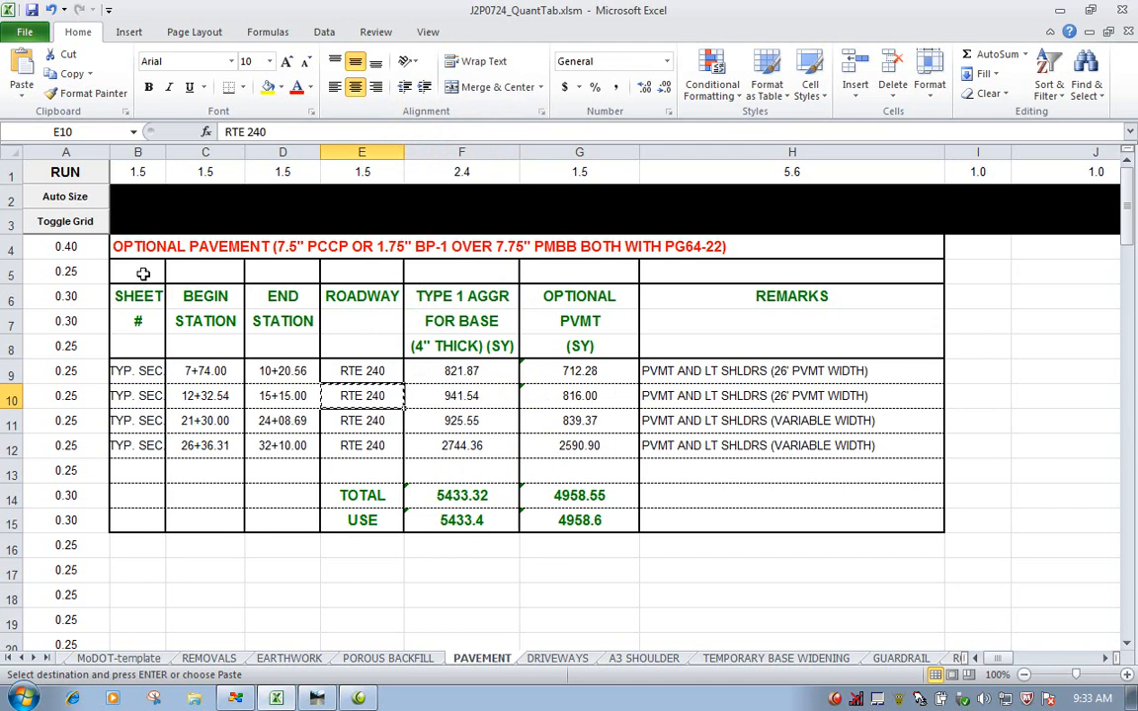
right_click(143, 273)
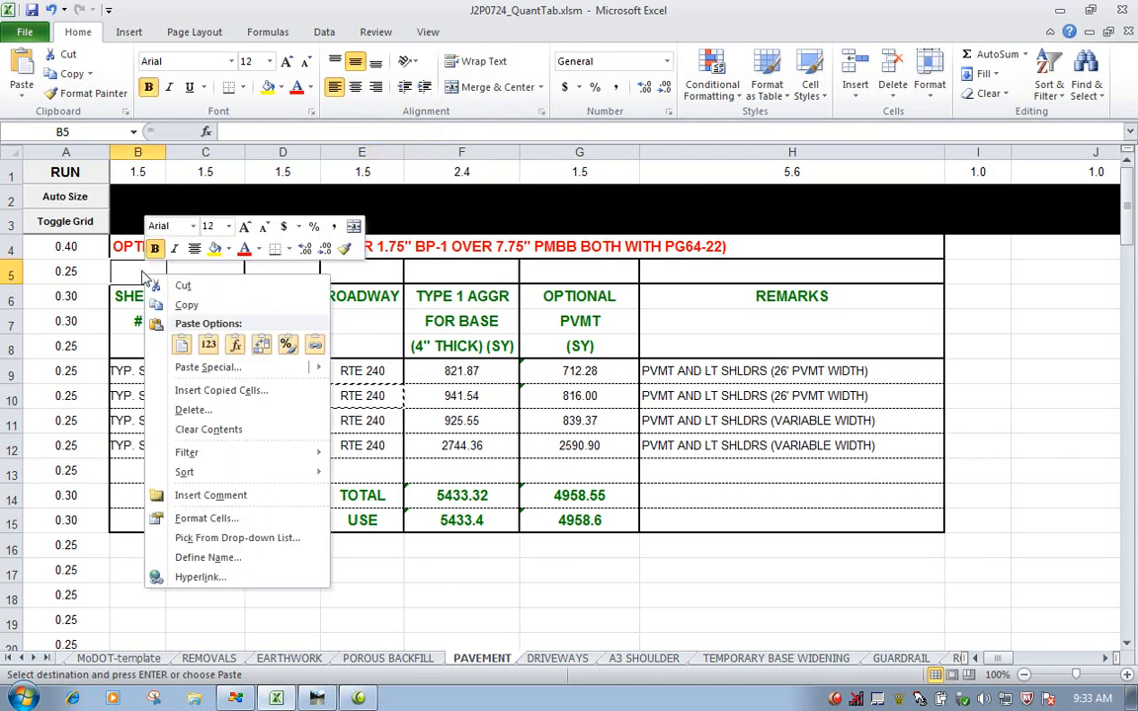
click(182, 345)
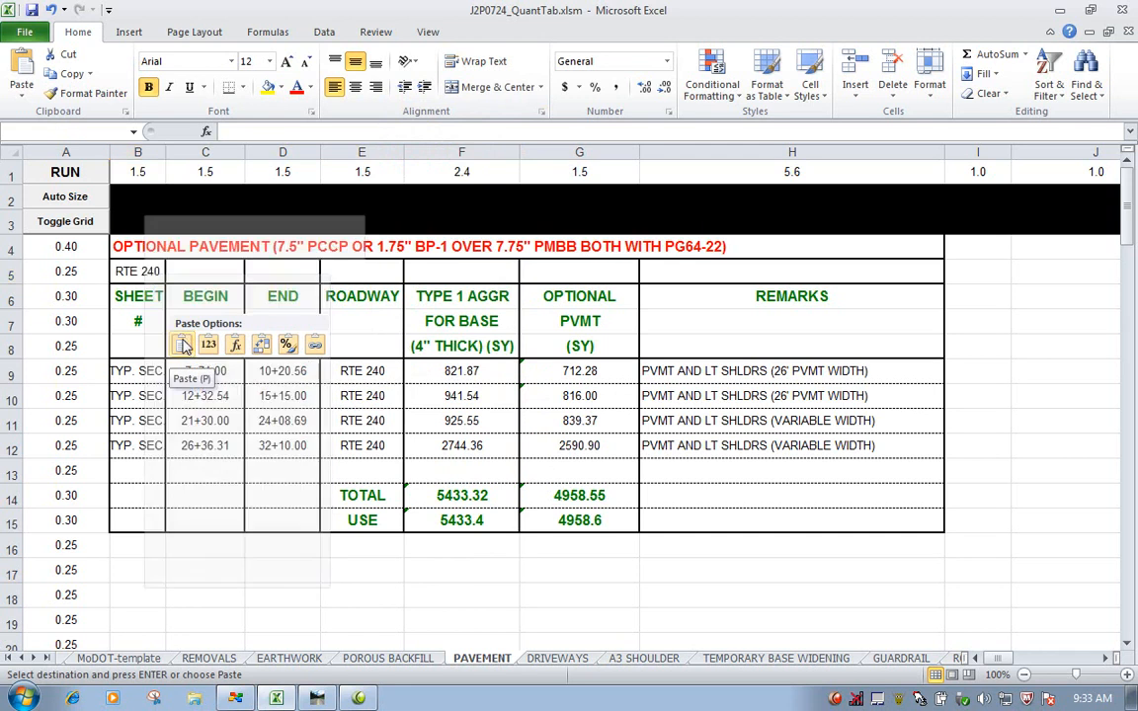
click(336, 571)
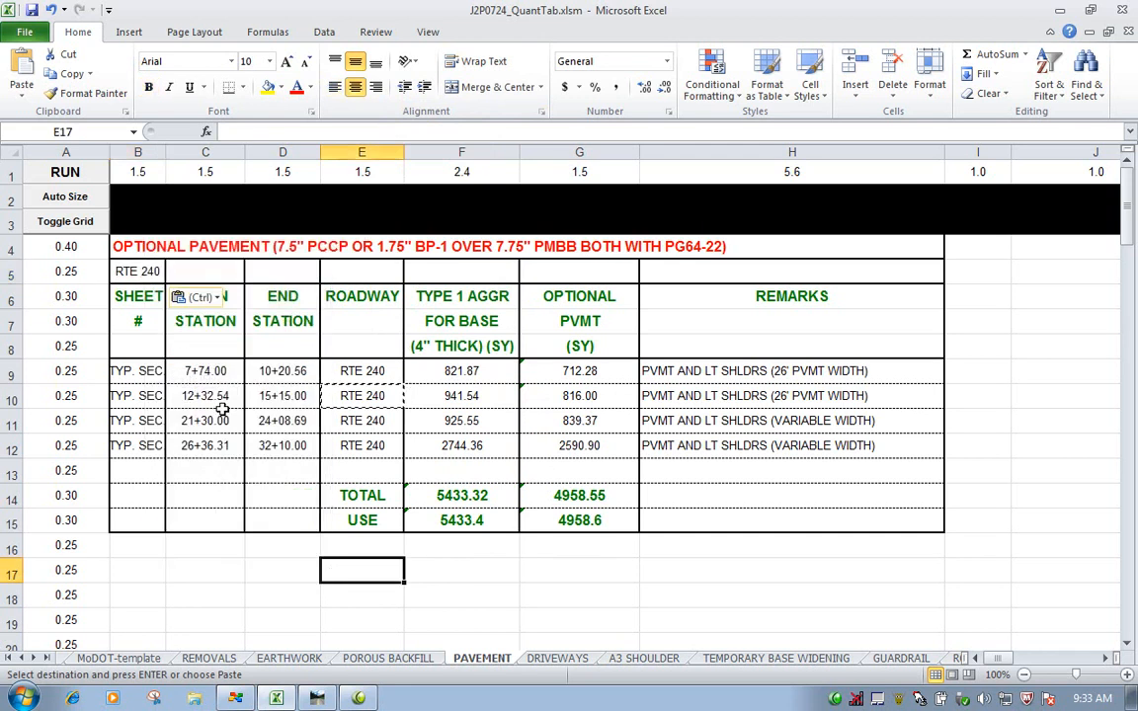
Replace the text in cell B5 with "Line: 020"
click(146, 272)
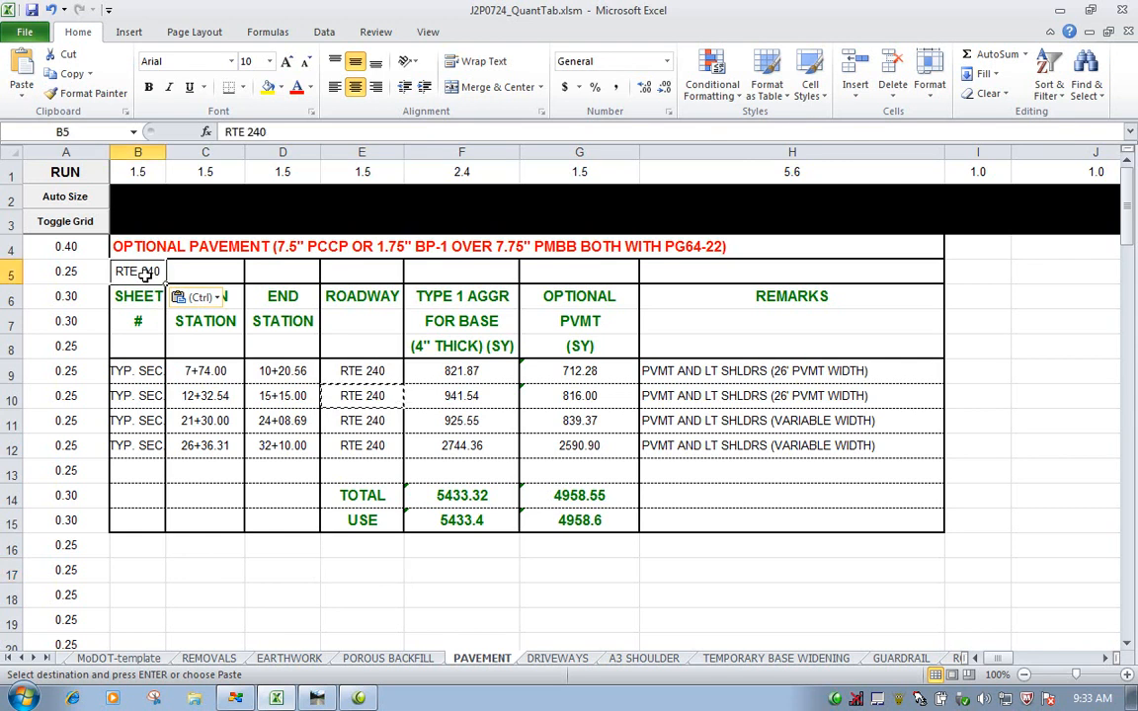
drag(281, 132, 209, 129)
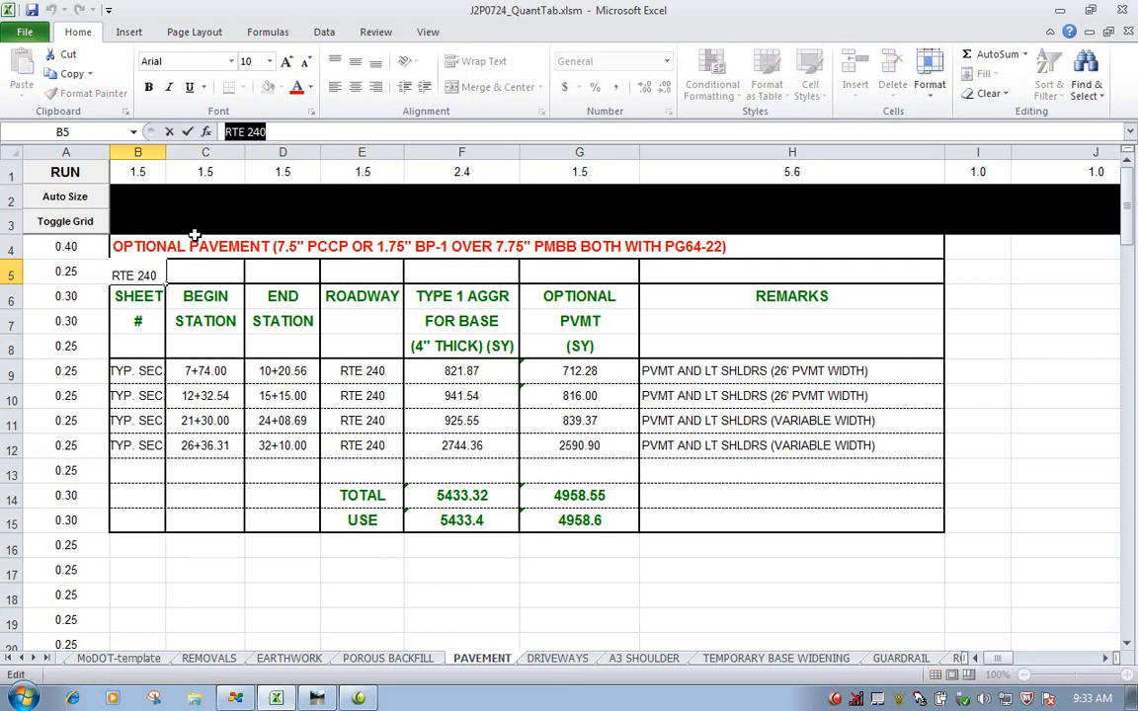
text(Line: 020)
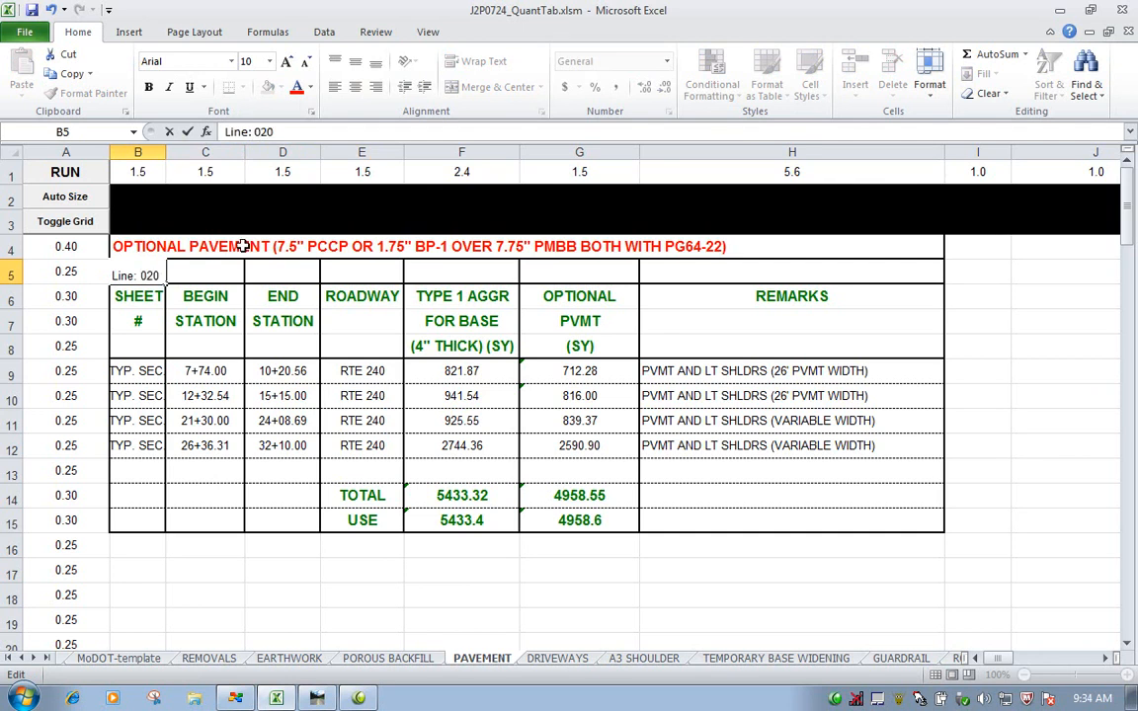
click(578, 593)
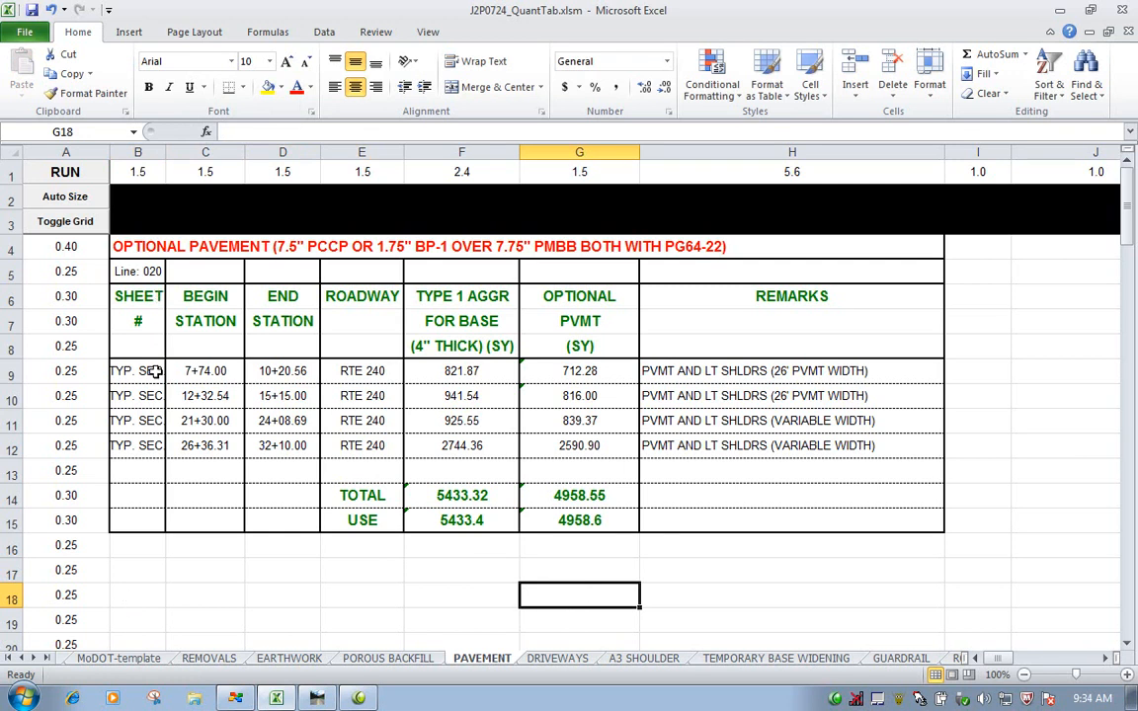
Copy the line label from B5 across the rest of the row, C5 through H5
click(145, 271)
right_click(146, 273)
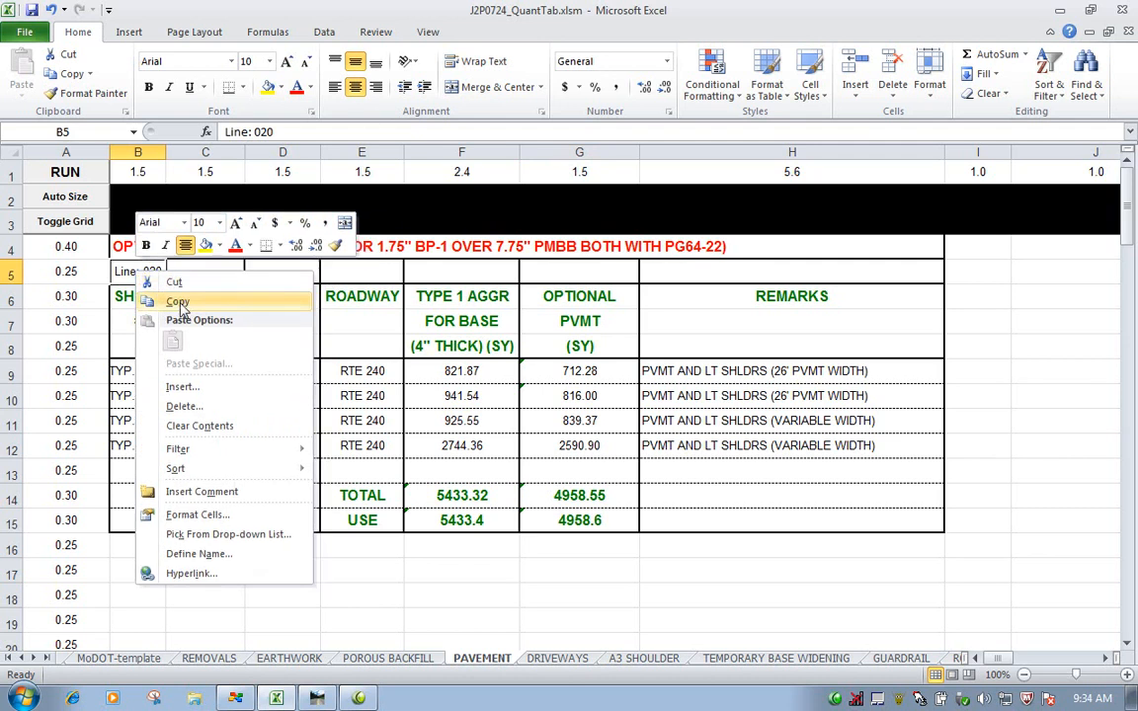
click(170, 300)
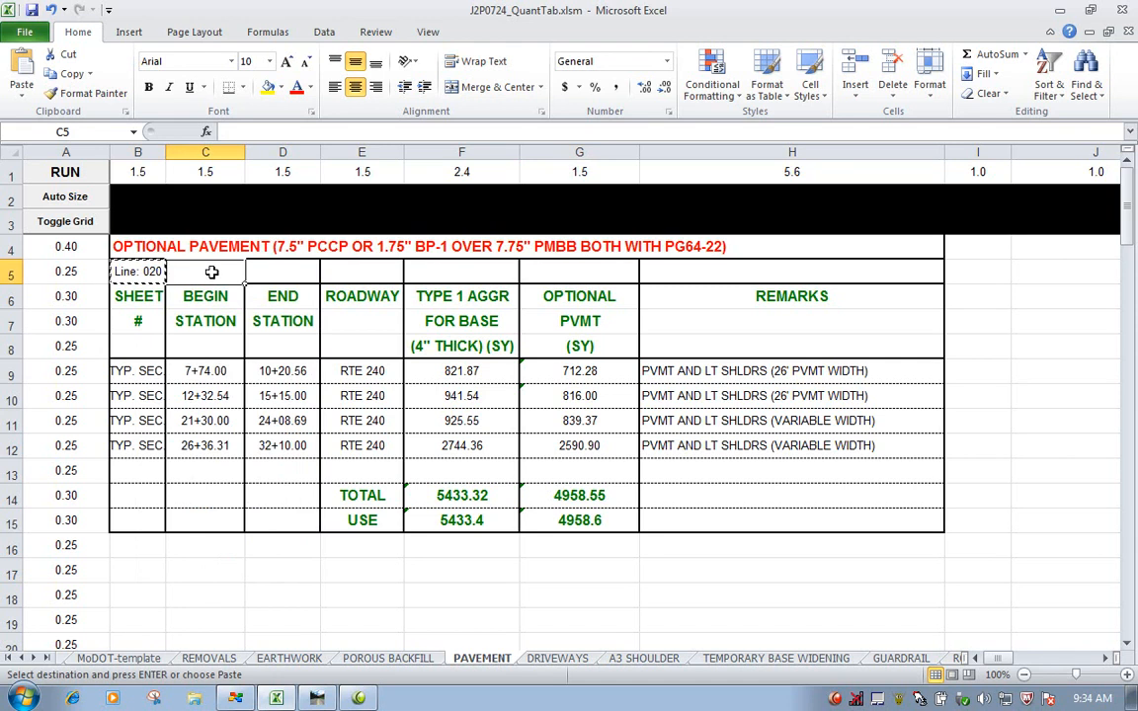
drag(212, 269, 668, 270)
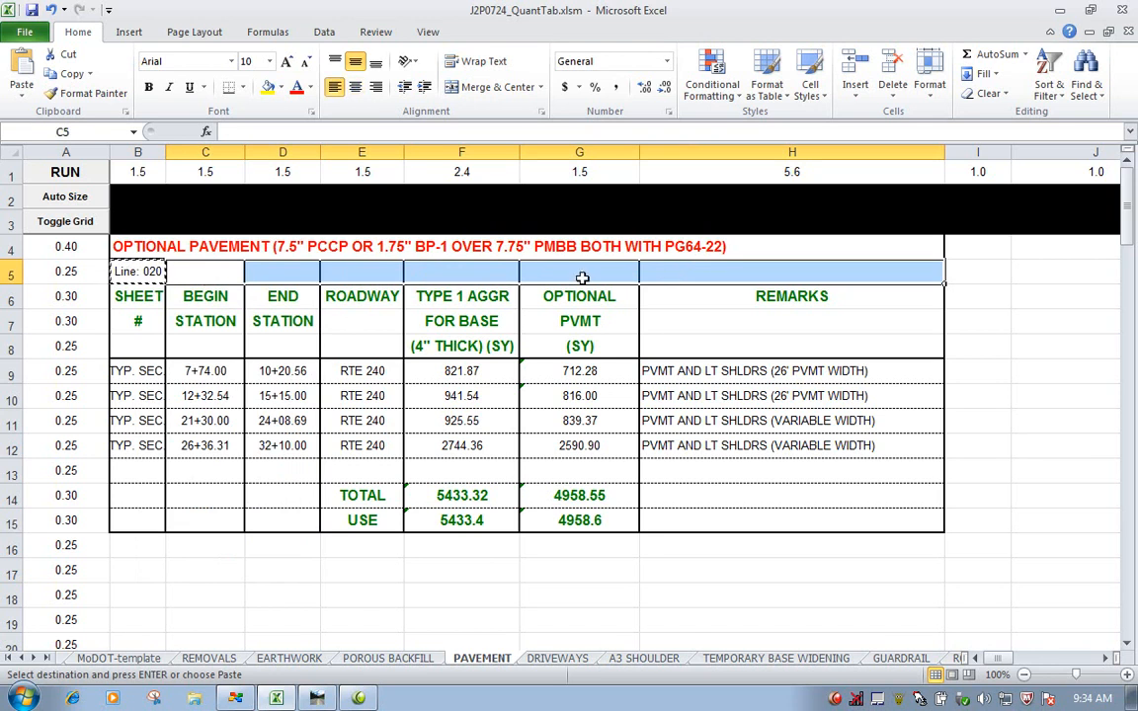
right_click(372, 278)
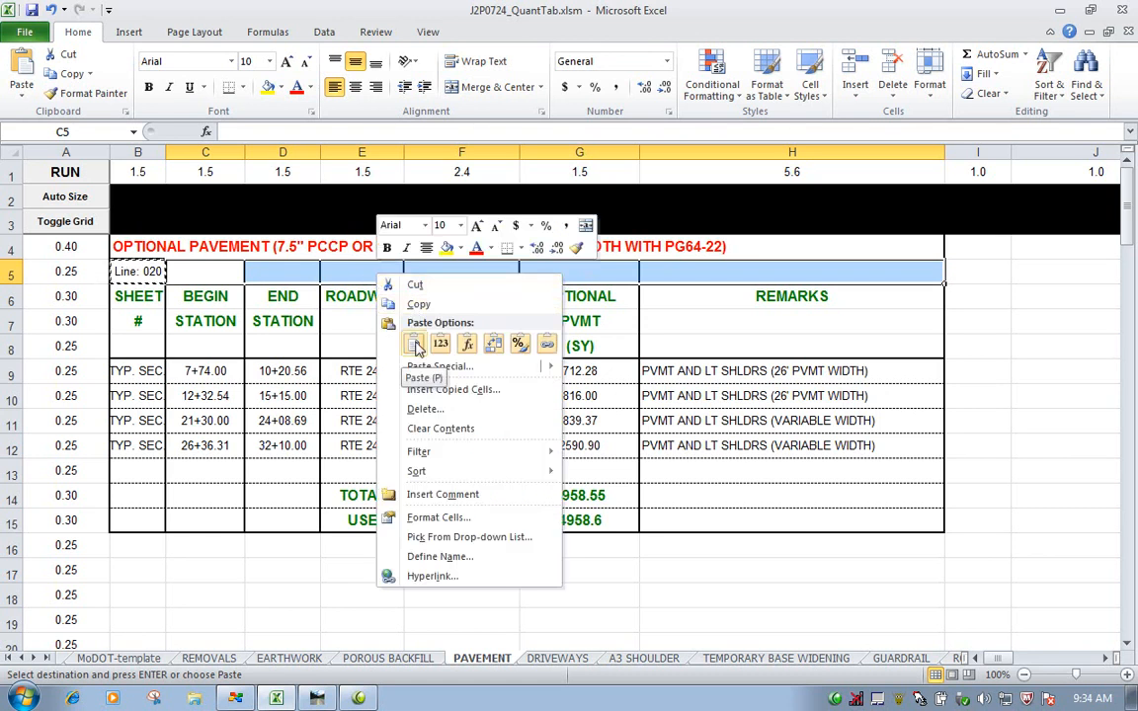
click(413, 346)
click(689, 564)
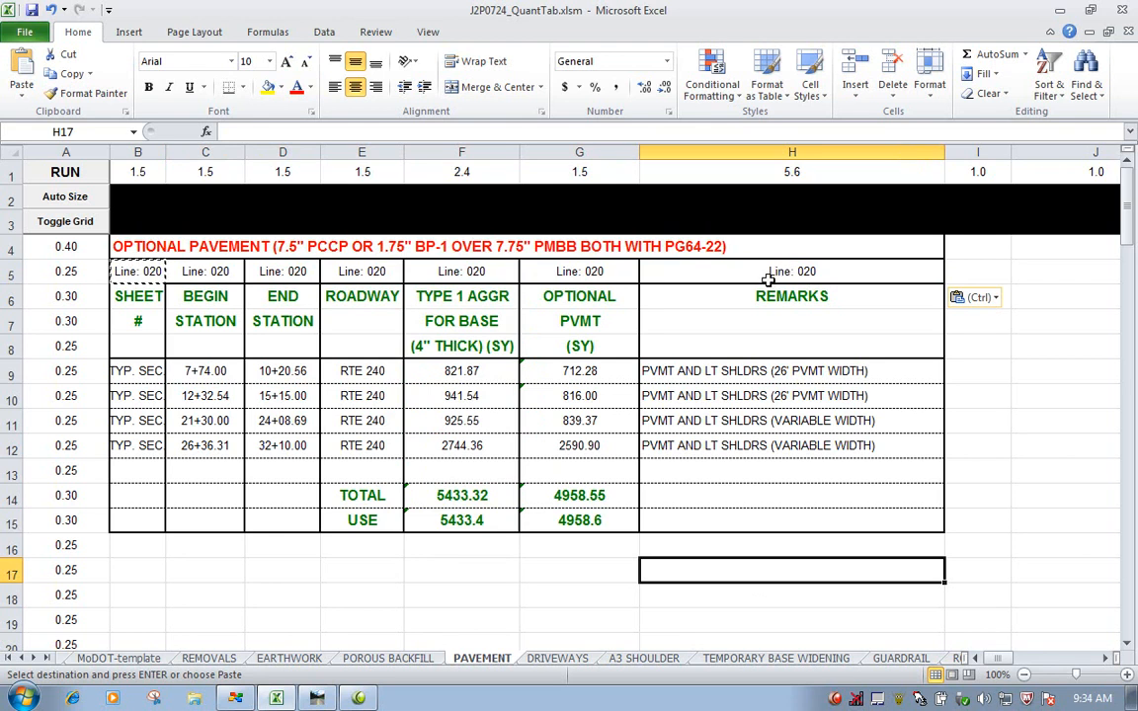
Change the line labels in C5, D5 and E5 to "Line: 021", "Line: 022" and "Line: 023"
click(223, 274)
click(287, 131)
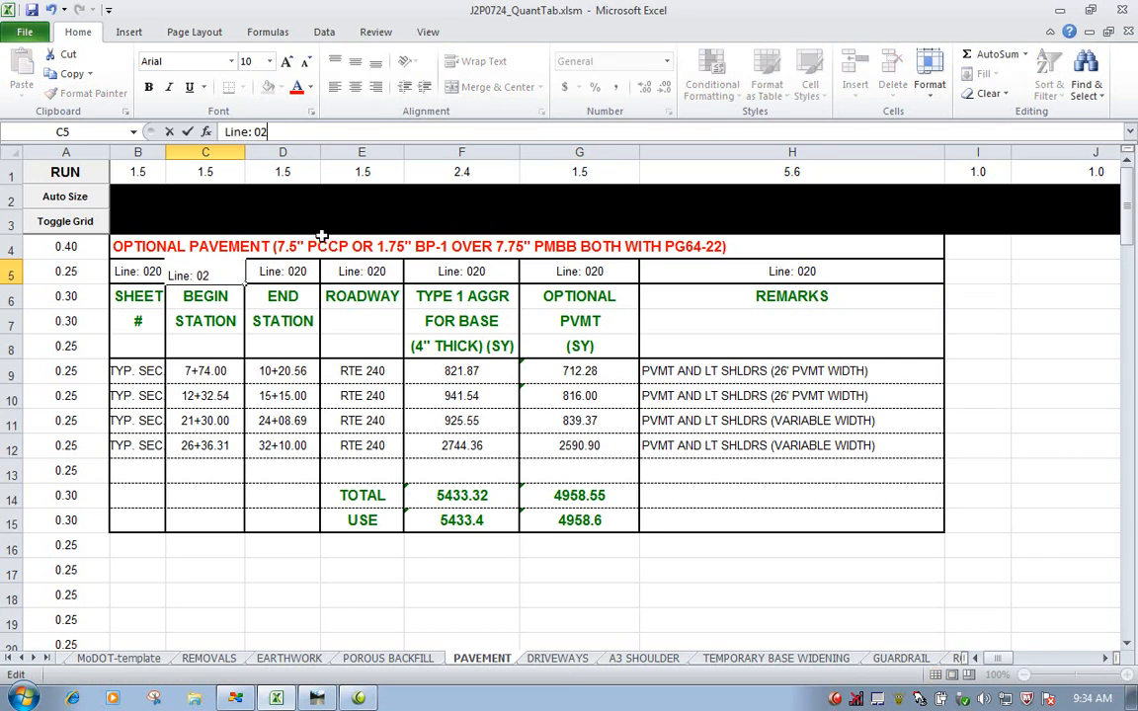
double_click(285, 277)
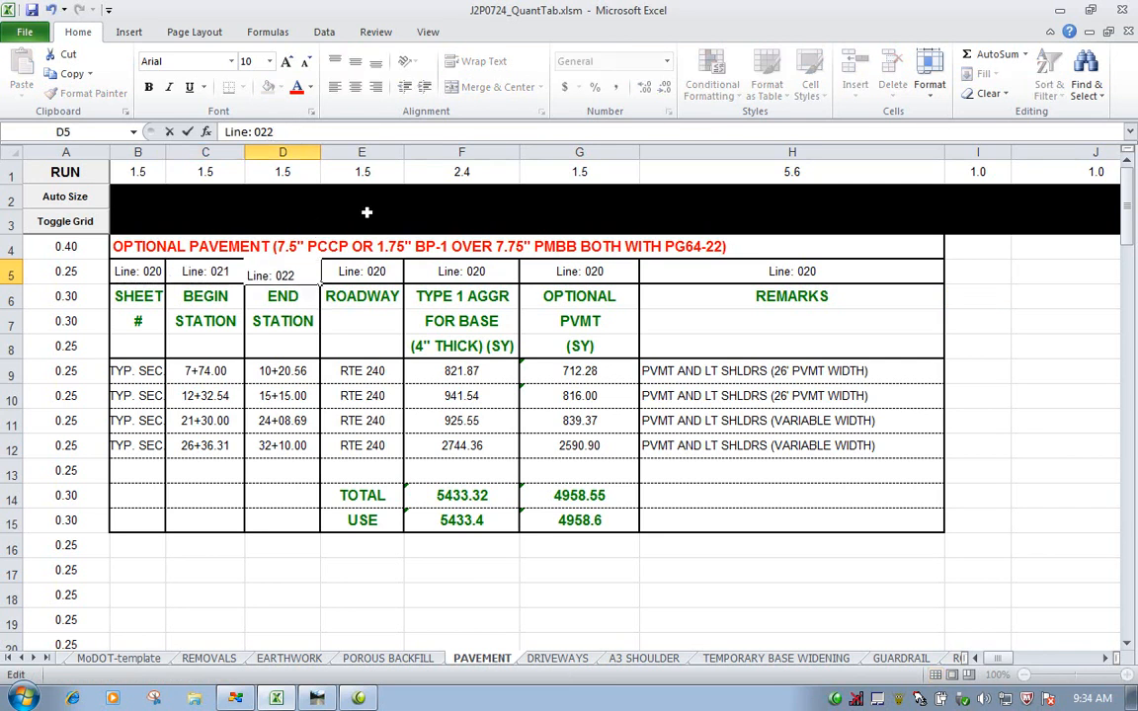
double_click(363, 280)
key(BackSpace)
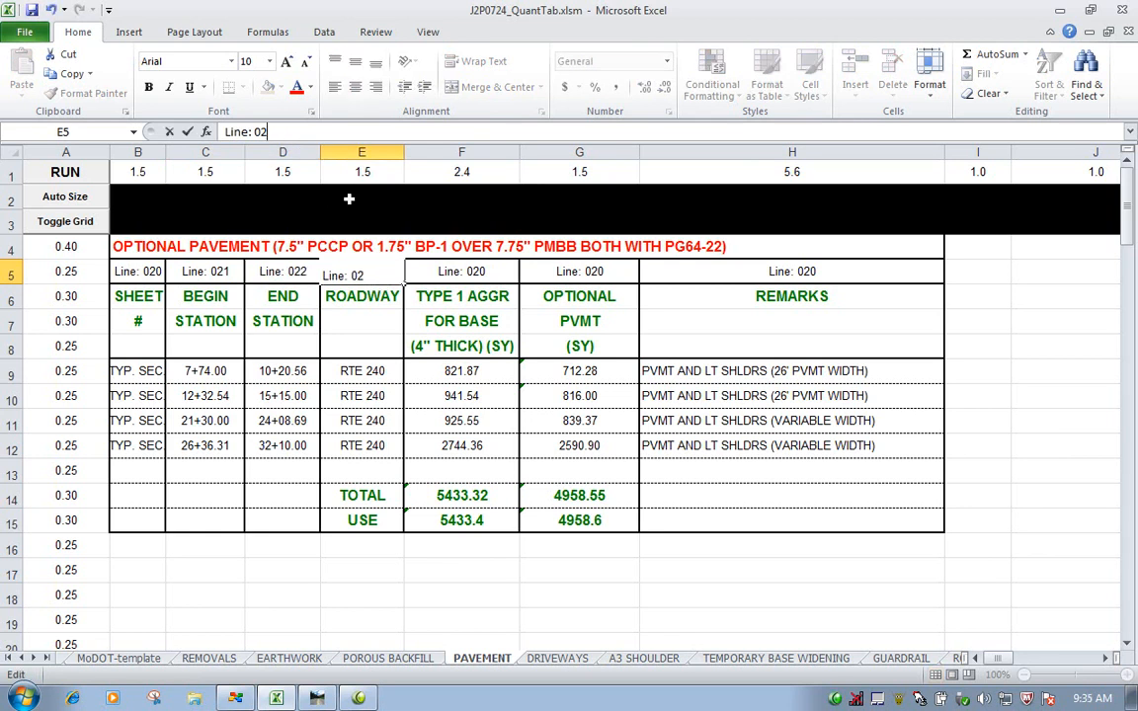
Change the line labels in F5, G5 and H5 to "Line: 024", "Line: 026" and "Line: 029"
click(471, 277)
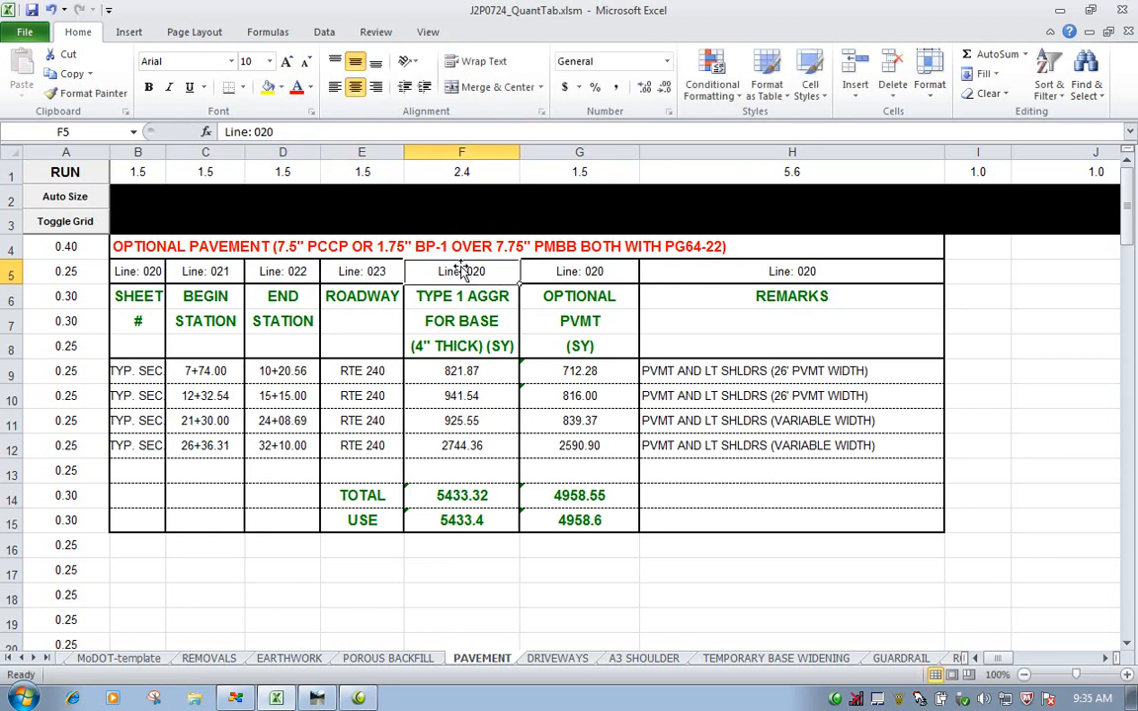
click(301, 136)
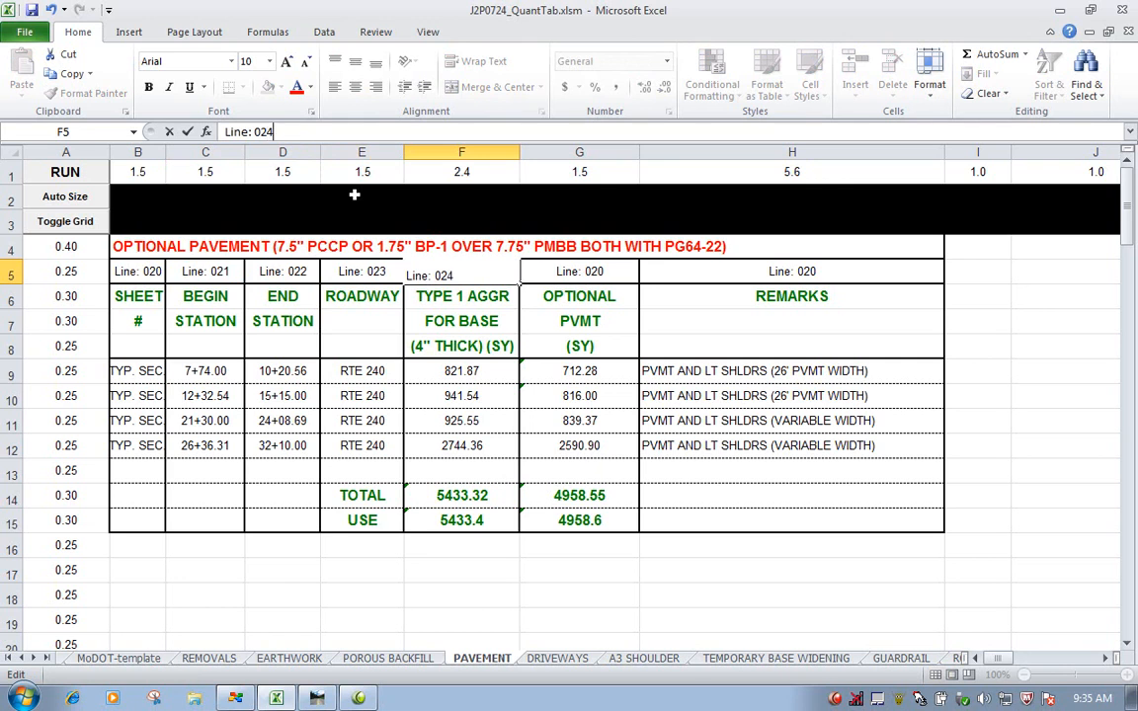
click(565, 272)
click(306, 132)
key(BackSpace)
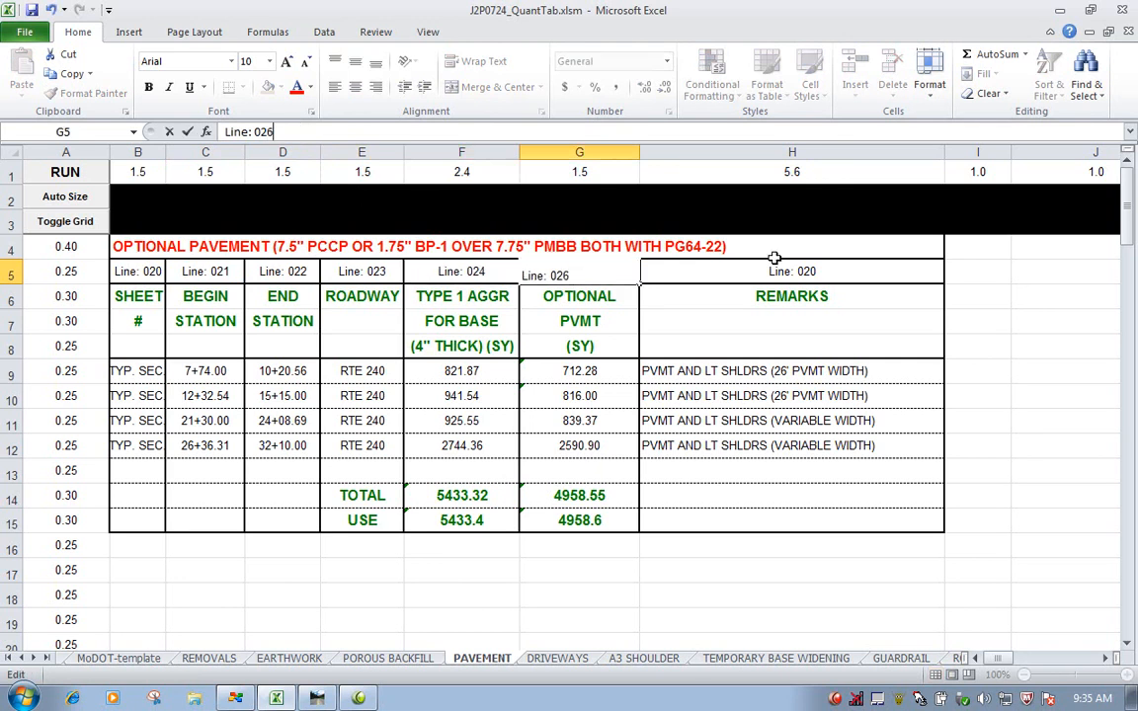
click(769, 272)
click(307, 133)
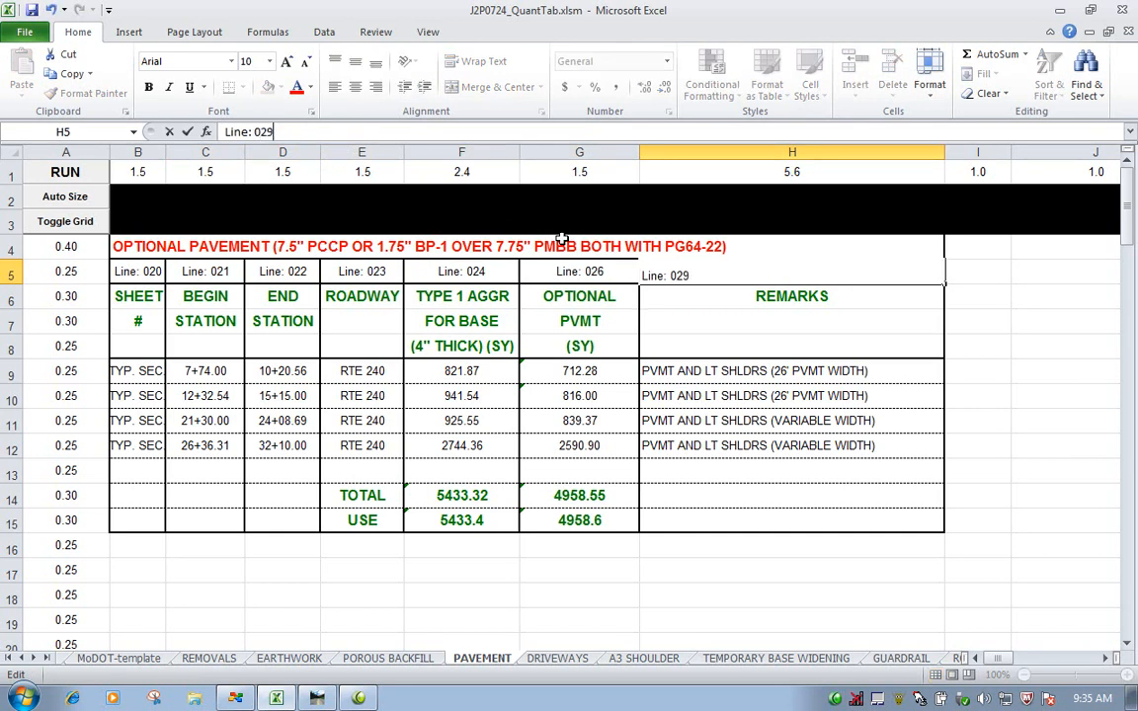
click(758, 597)
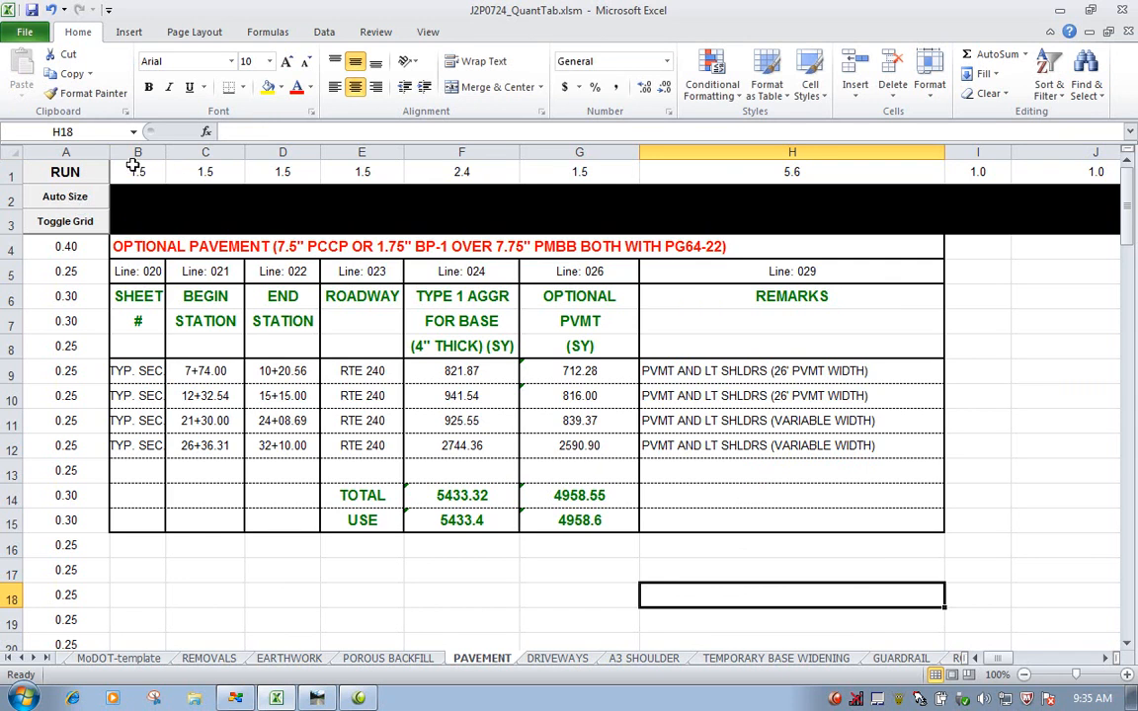
Auto-size the Optional Pavement sheet and run its macro to generate the table files for MicroStation
click(65, 197)
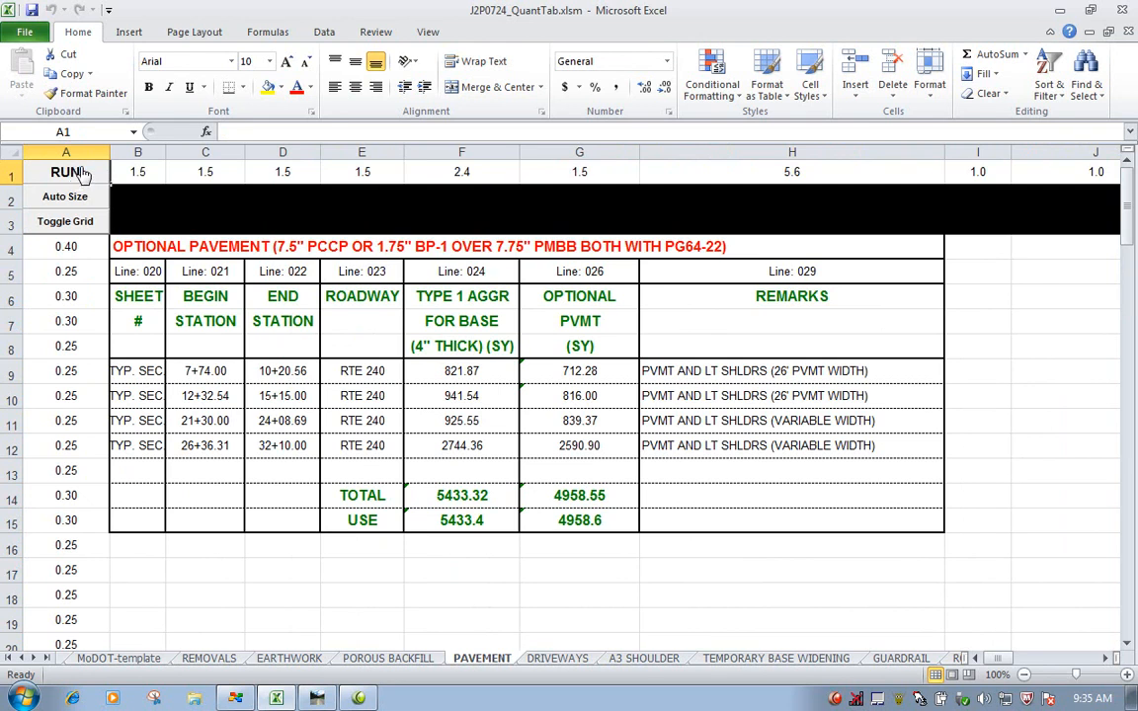
click(83, 174)
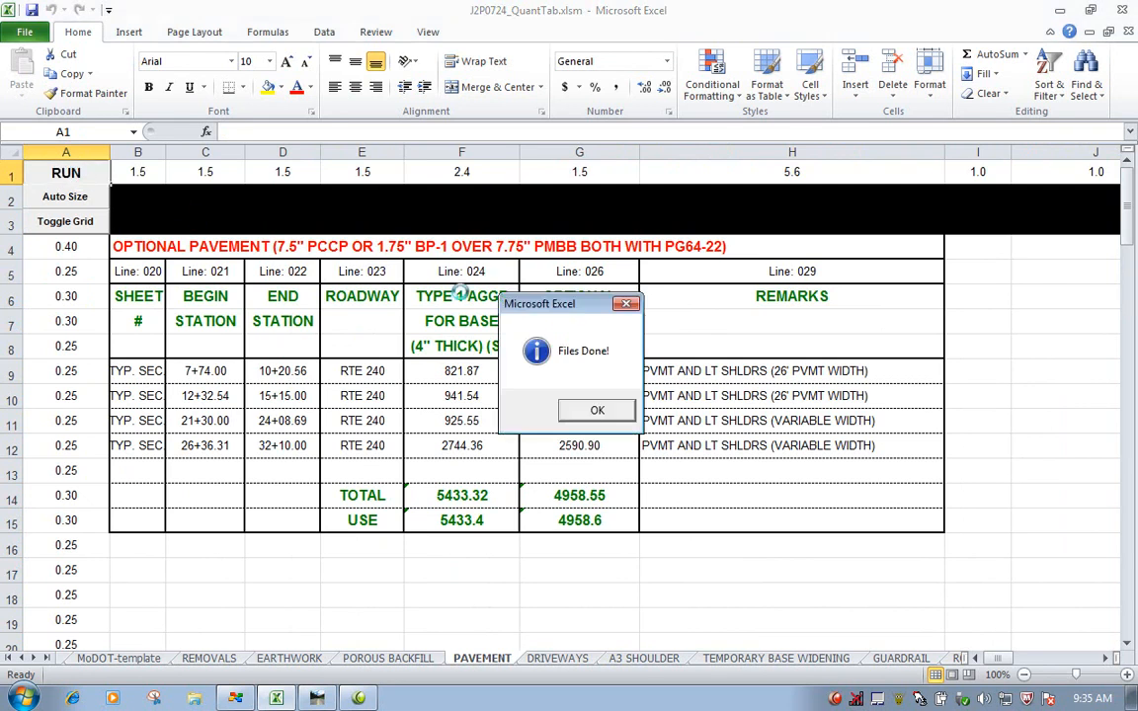
click(599, 412)
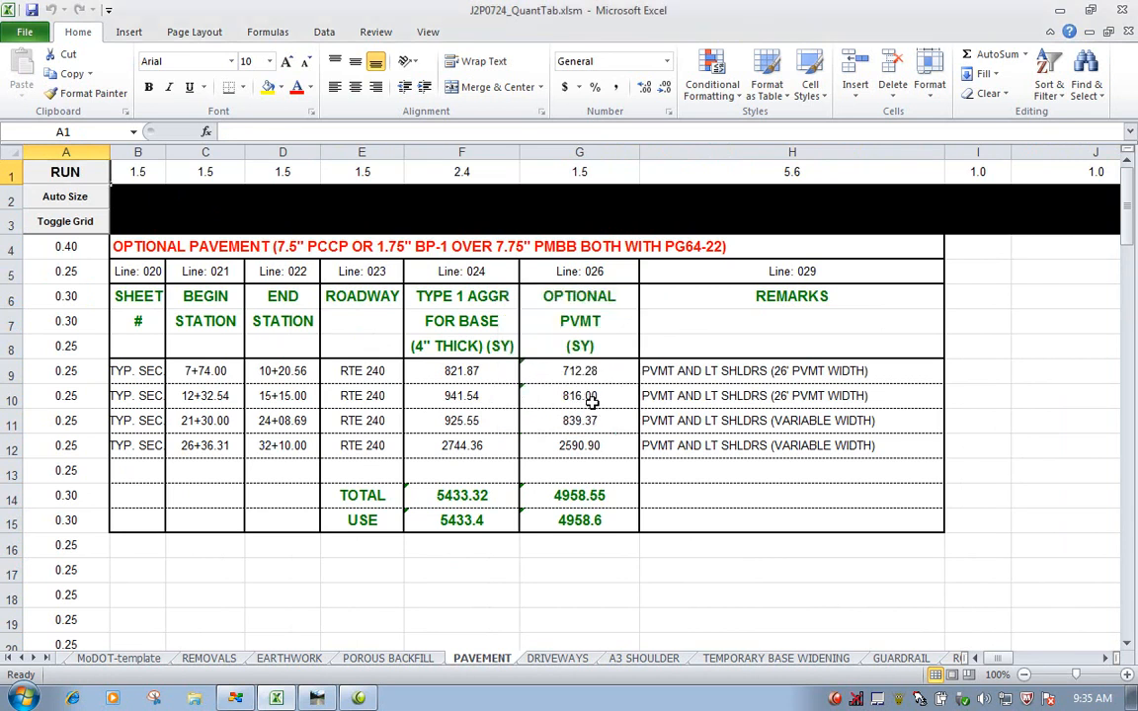
Switch to the summary_of_quantities_excelccc.dgn drawing in Power GEOPAK and bring the empty Summary Sheet 1 into view
click(317, 698)
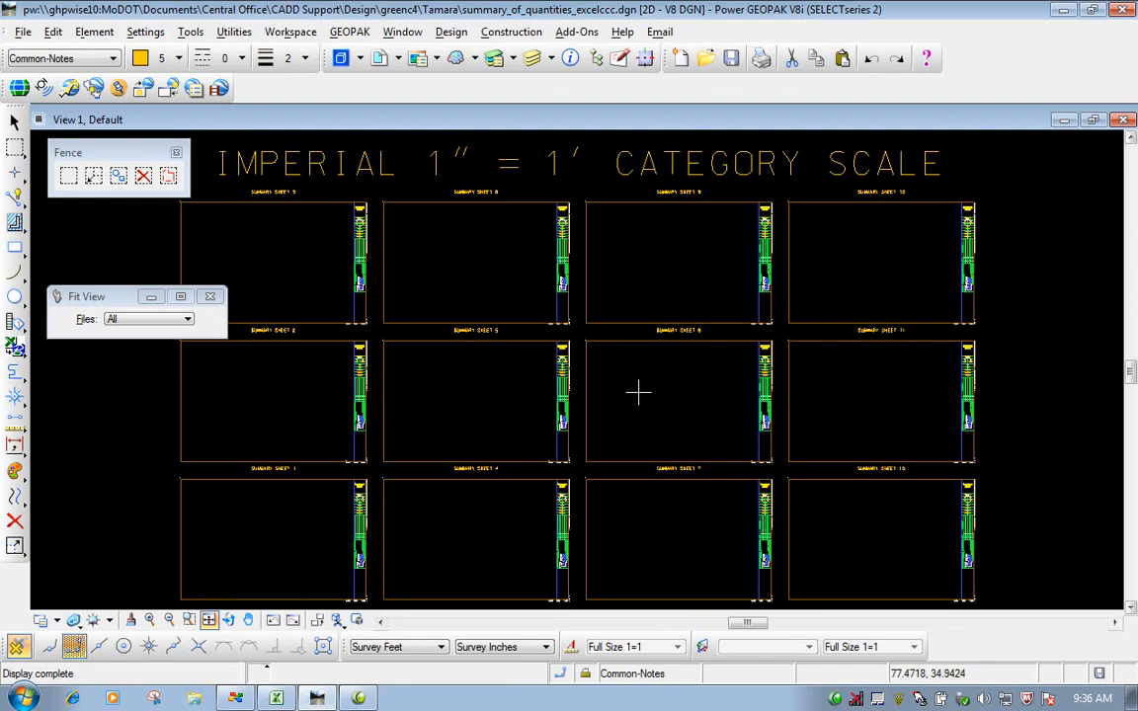
scroll(275, 565, up, 6)
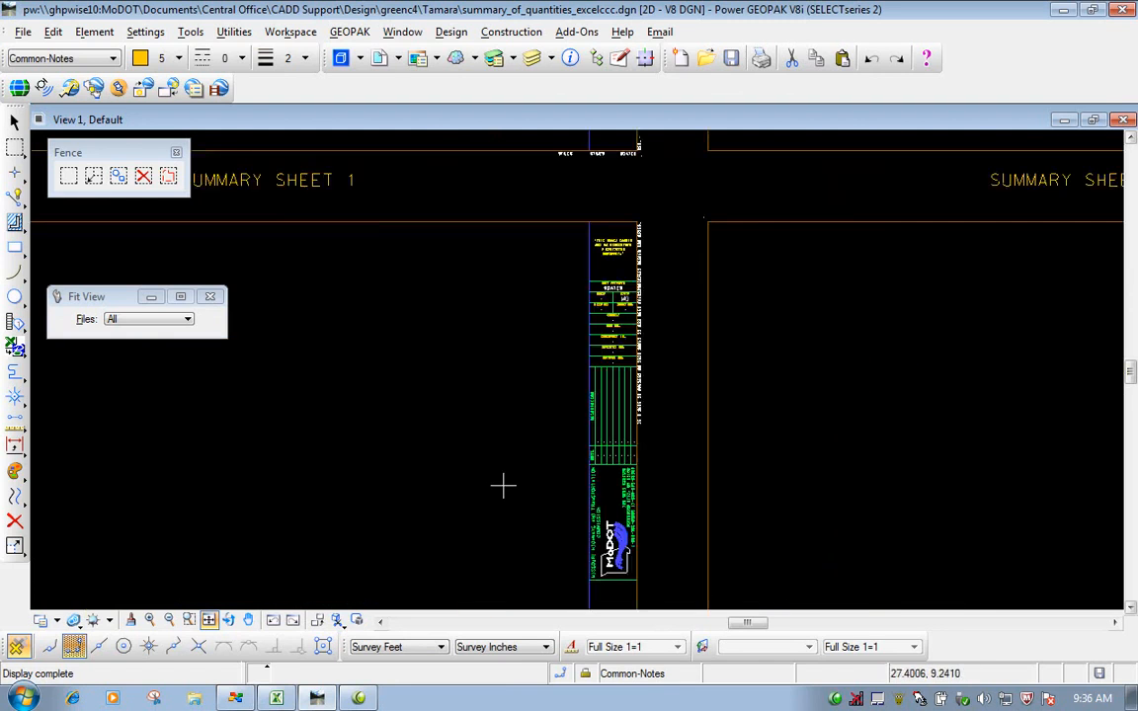
click(380, 622)
click(381, 622)
click(381, 623)
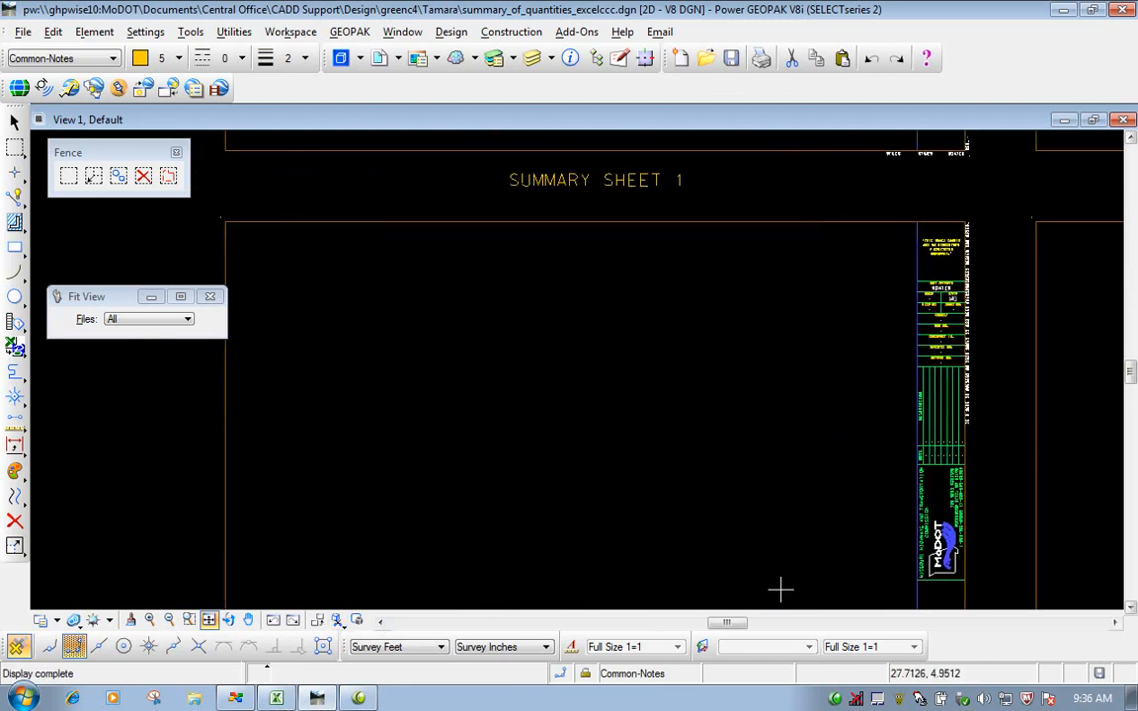
click(1132, 609)
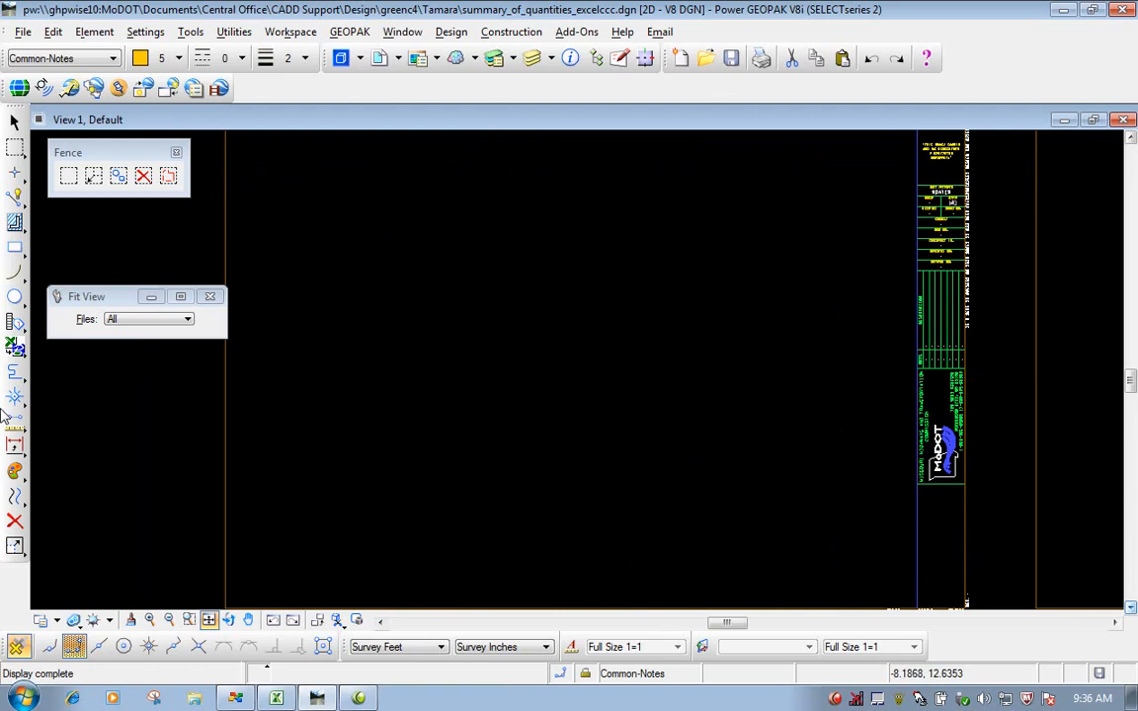
Place the exported quantity table with Excel to MicroStation, starting its upper-left corner just inside the upper-left area of Summary Sheet 1, and inspect it
click(578, 33)
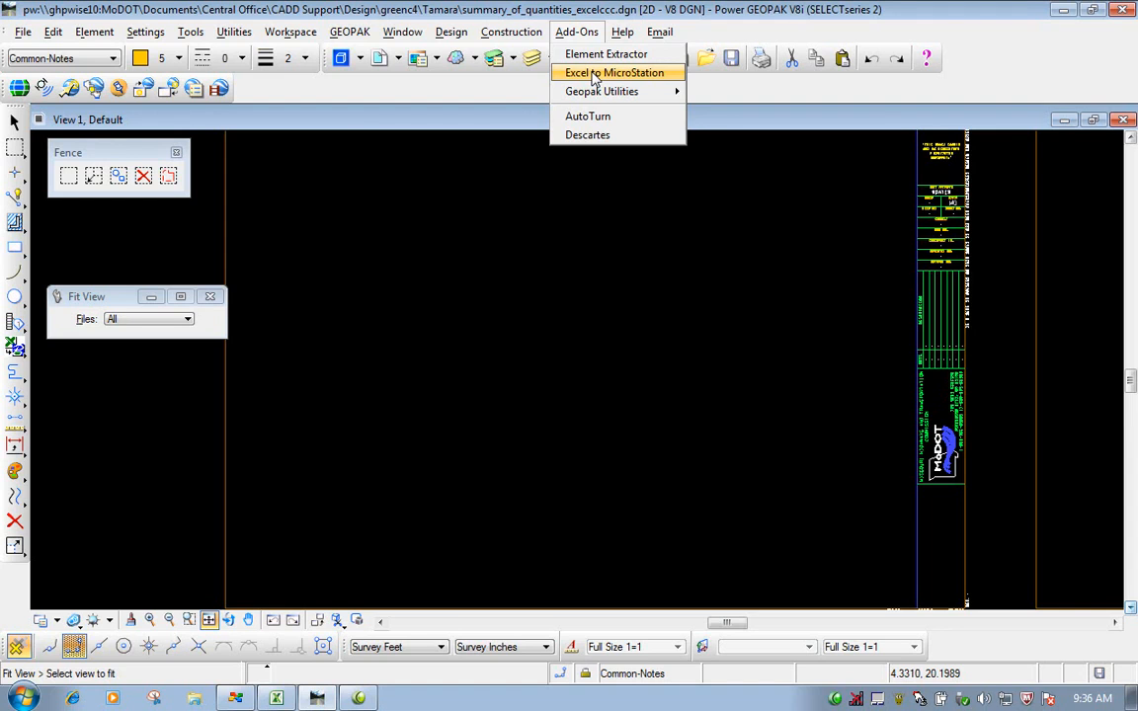
click(135, 254)
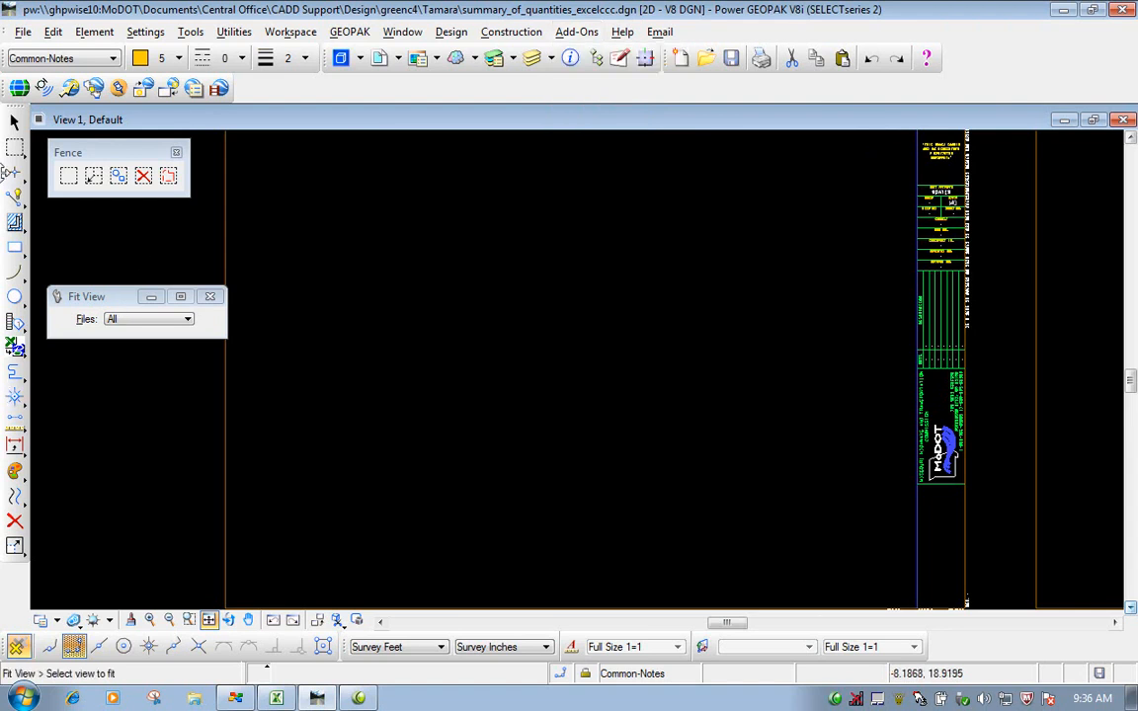
click(14, 322)
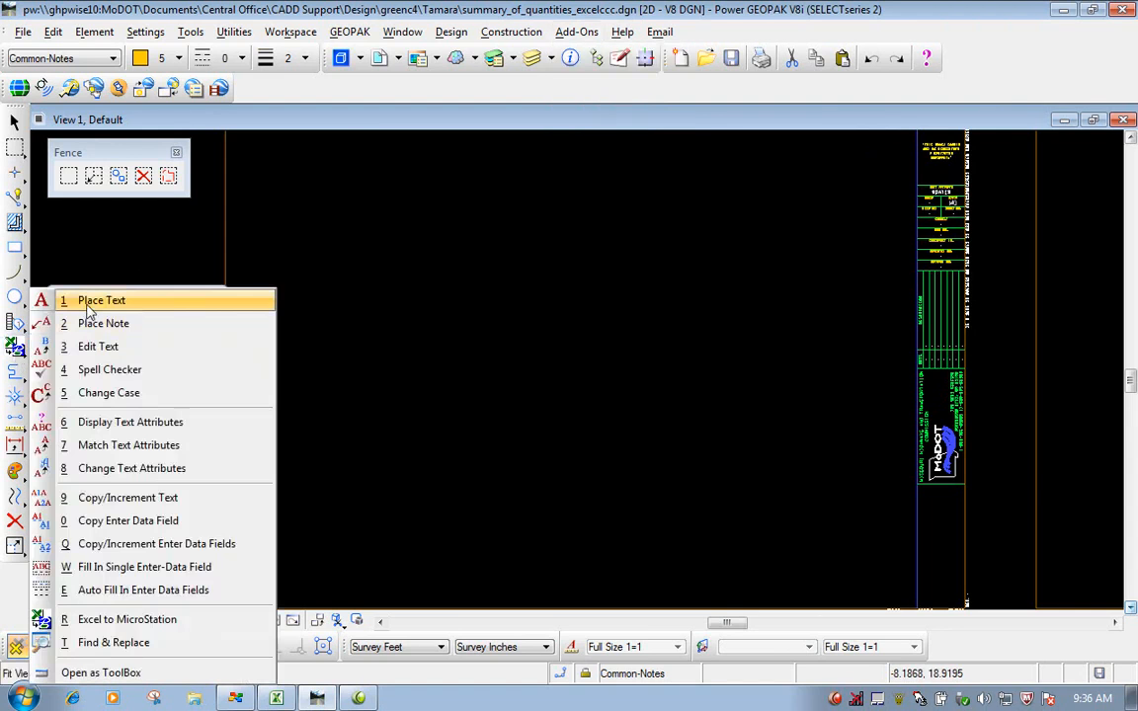
click(125, 620)
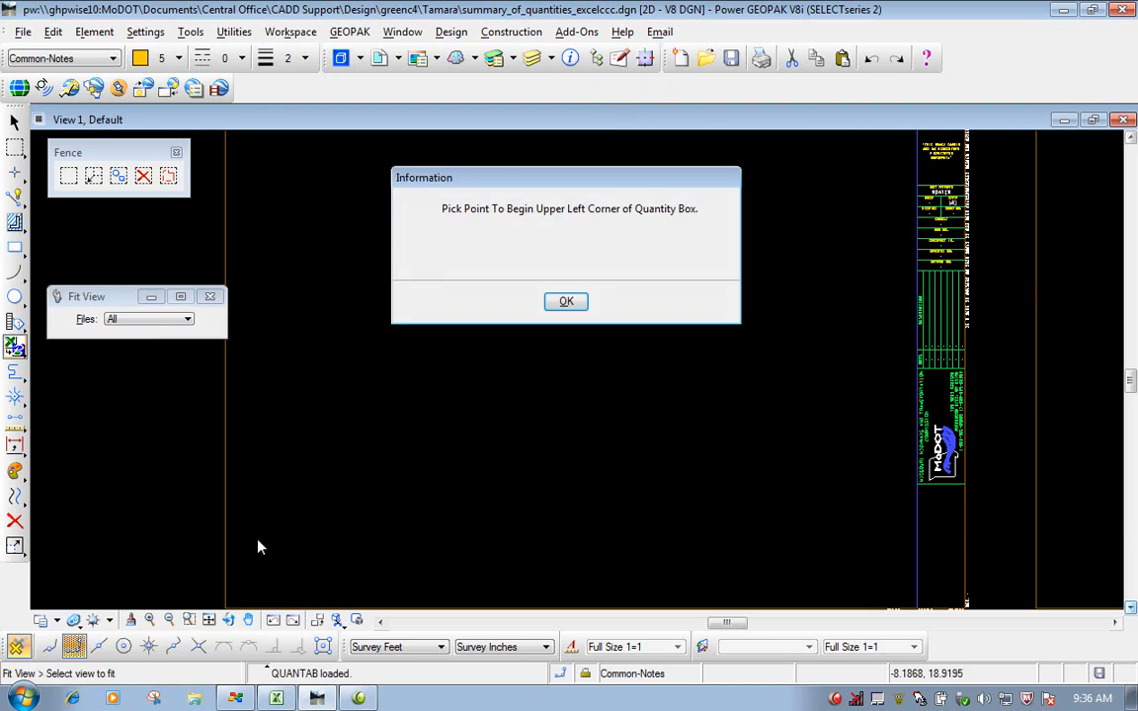
drag(449, 176, 422, 178)
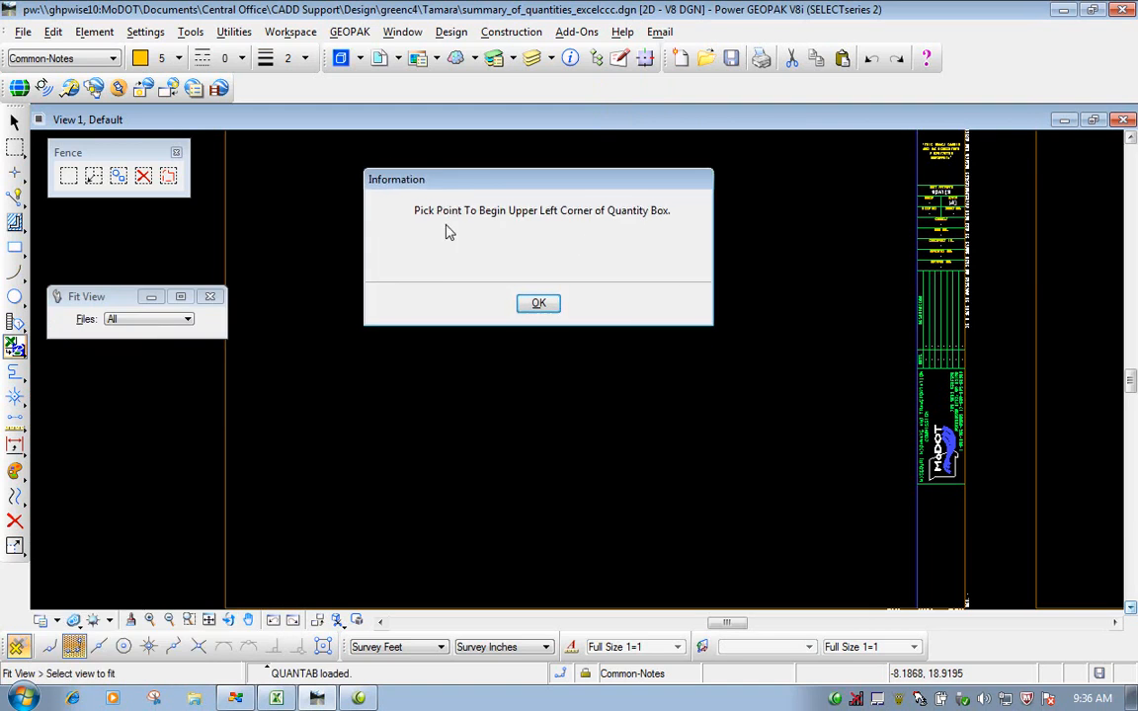
click(541, 305)
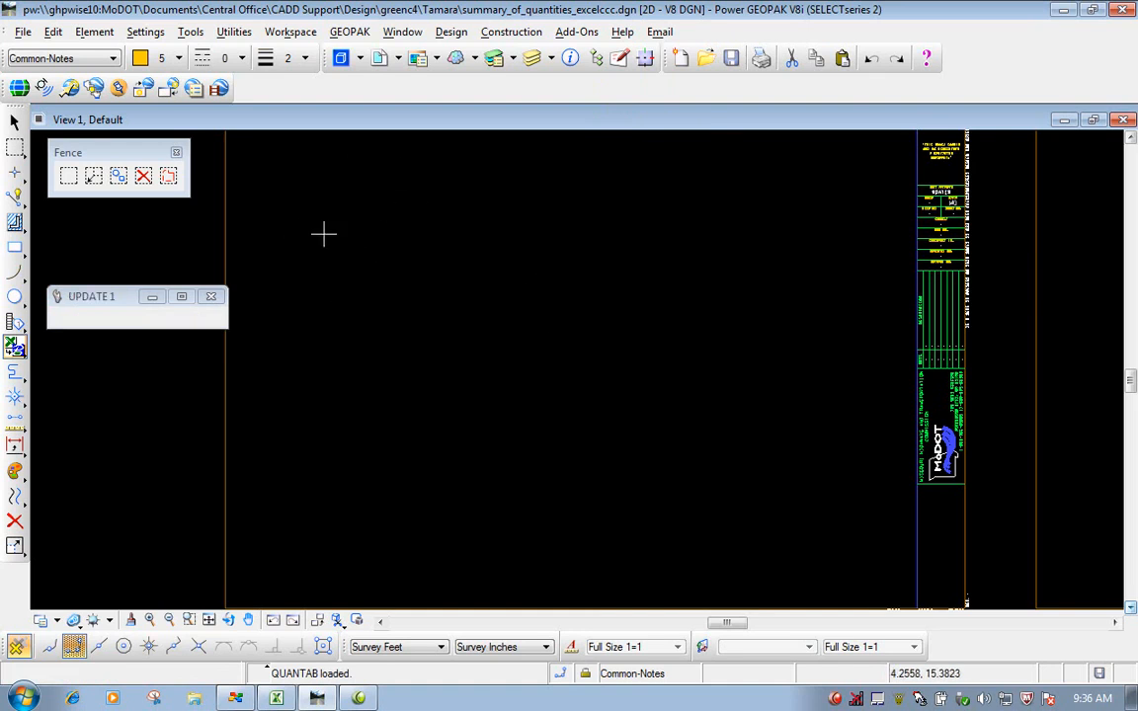
click(298, 185)
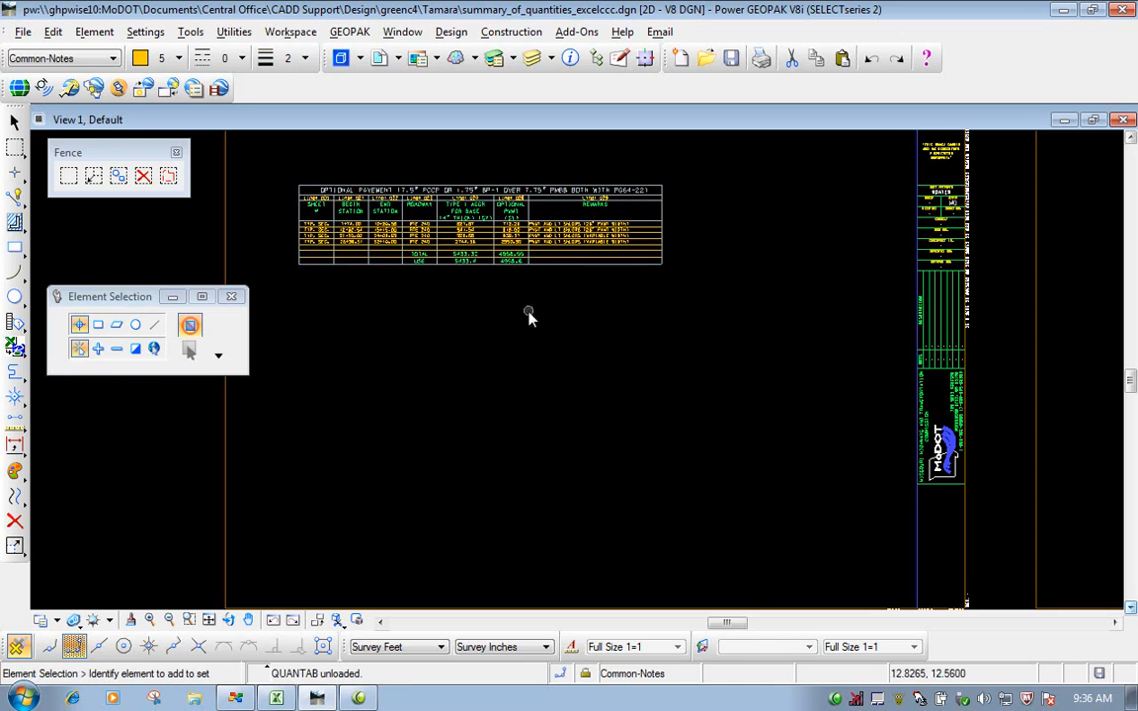
scroll(679, 187, up, 3)
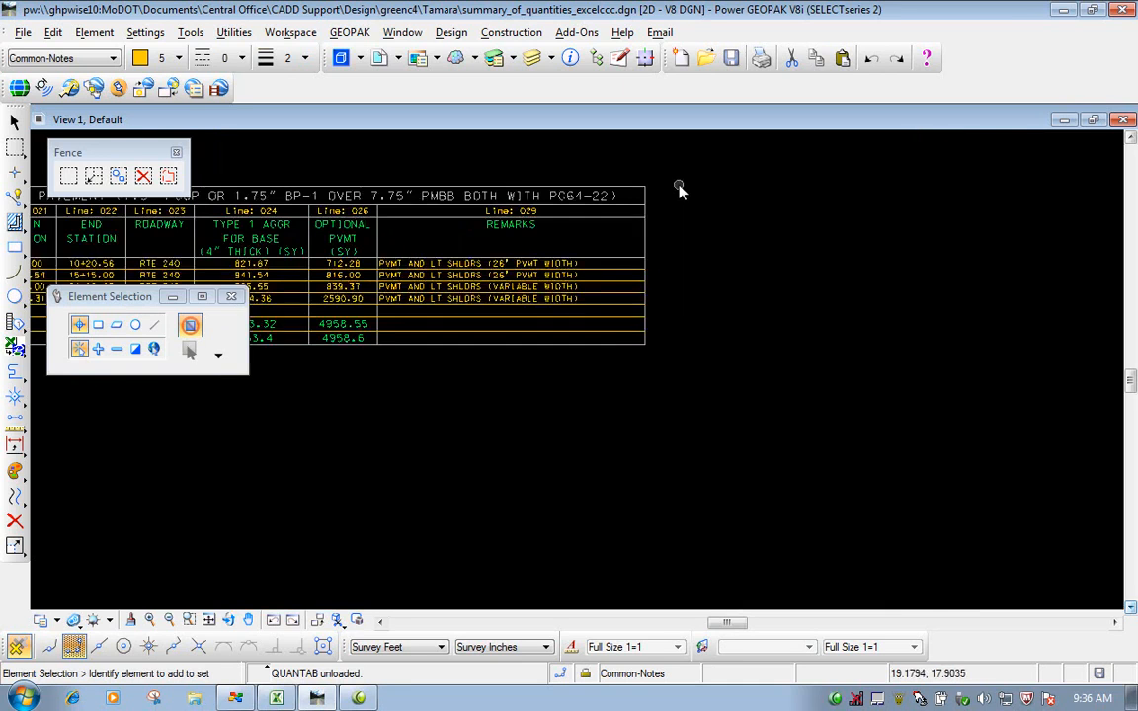
click(381, 622)
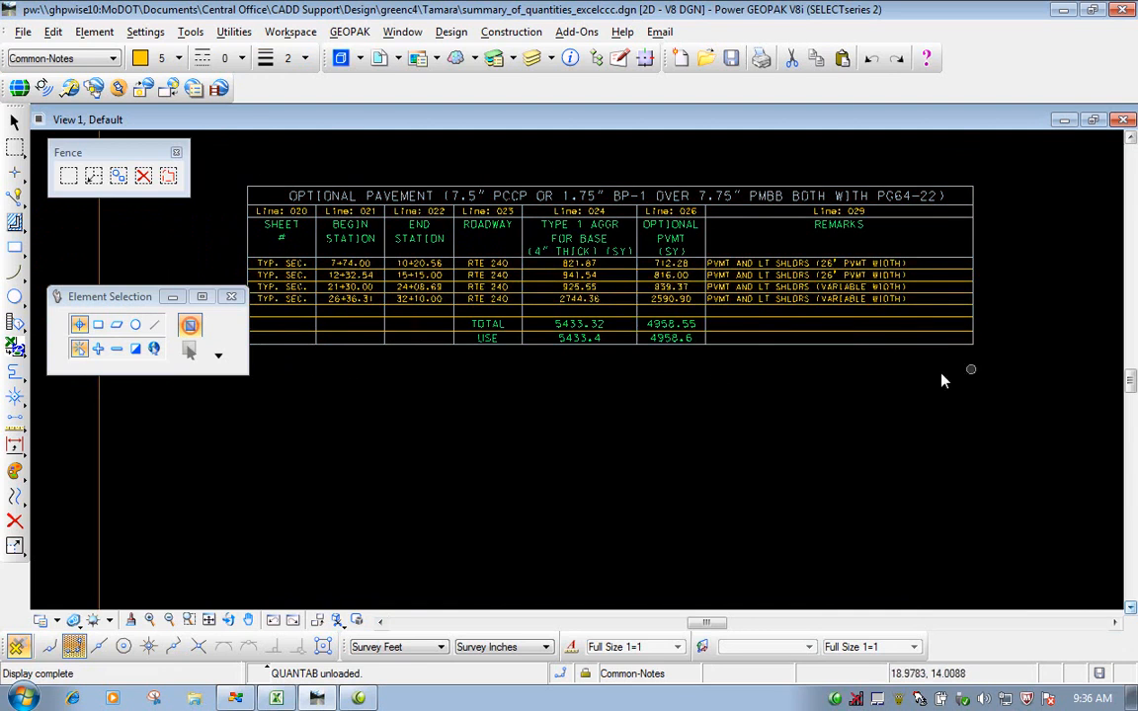